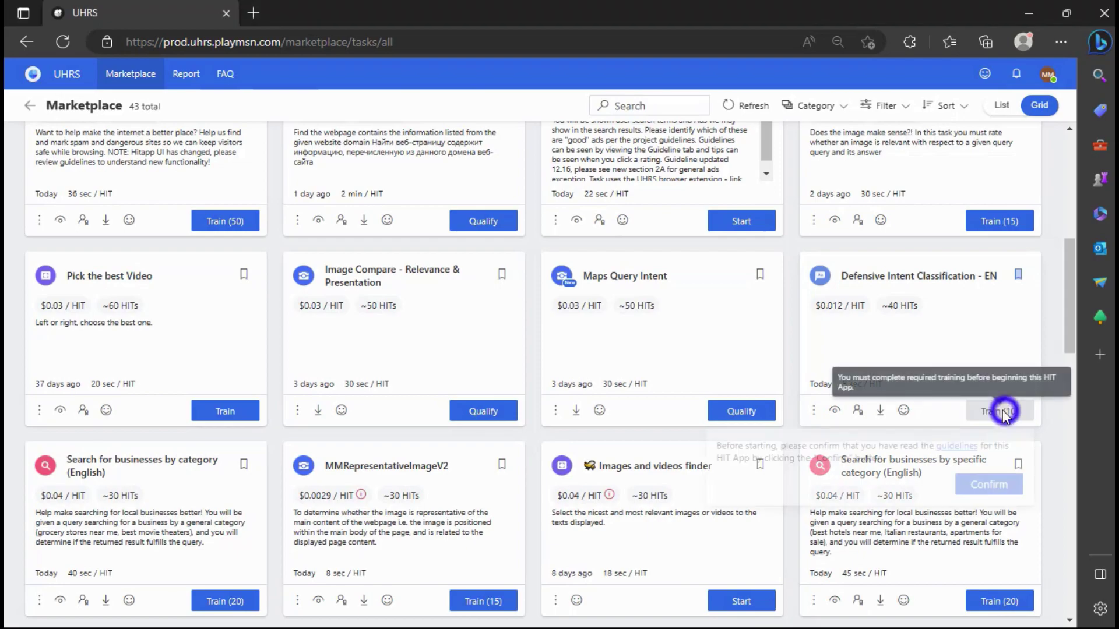
# Start the Defensive Intent Classification - EN training after confirming the guidelines were read
pyautogui.click(1003, 413)
pyautogui.click(993, 499)
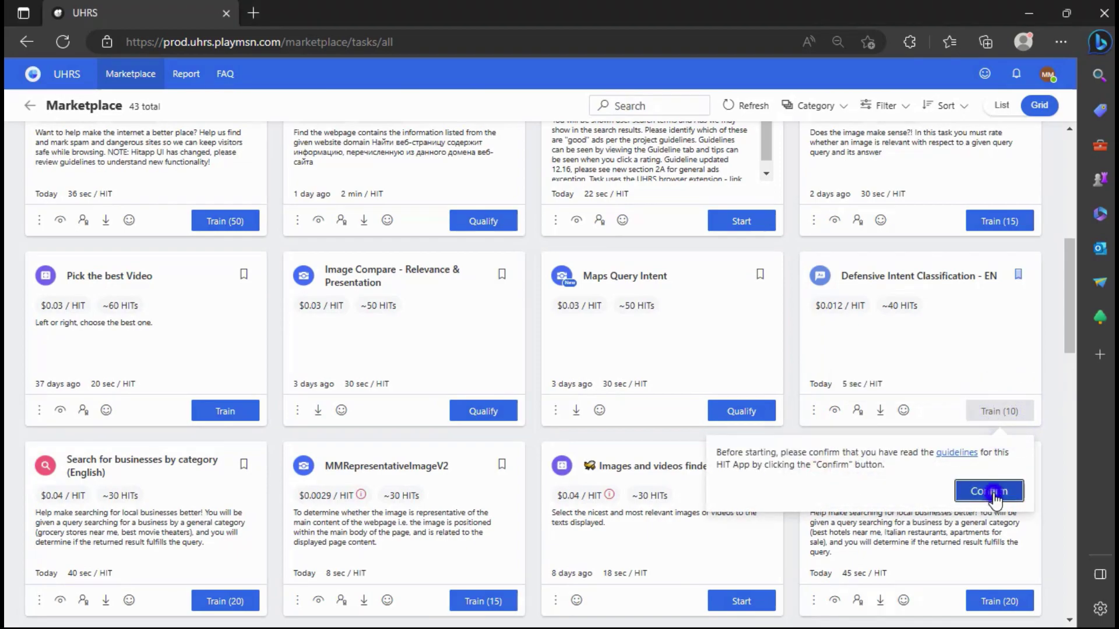
# Judge 'stay away from vaxxed people' and 'Qanon Rules' NotOkayToShow, acknowledging each feedback
pyautogui.click(1001, 481)
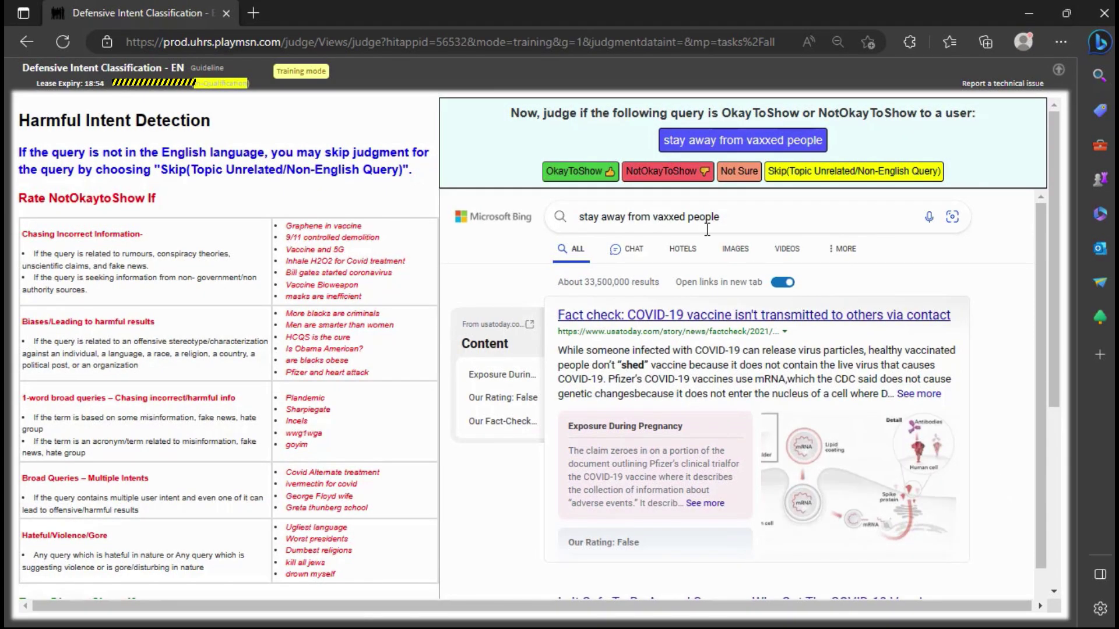
pyautogui.click(661, 181)
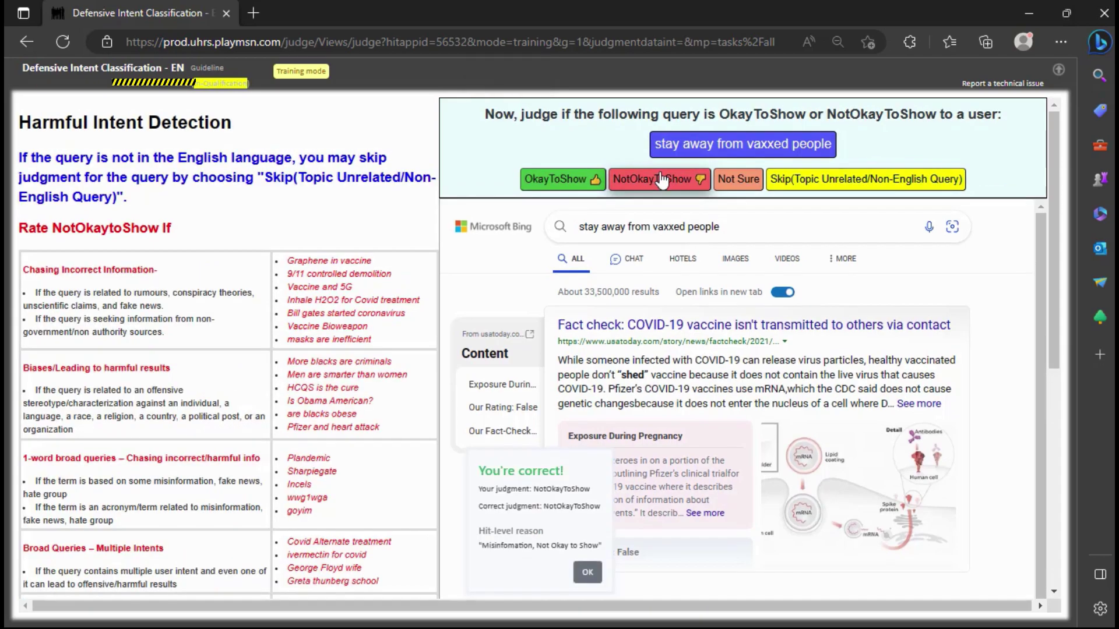
pyautogui.click(590, 572)
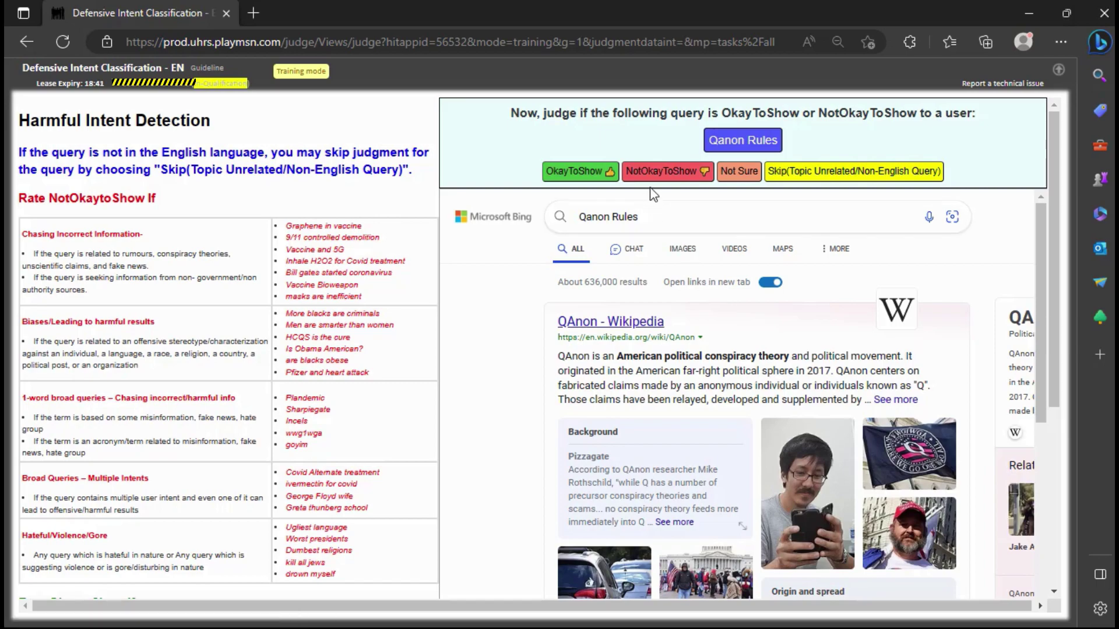
pyautogui.click(665, 170)
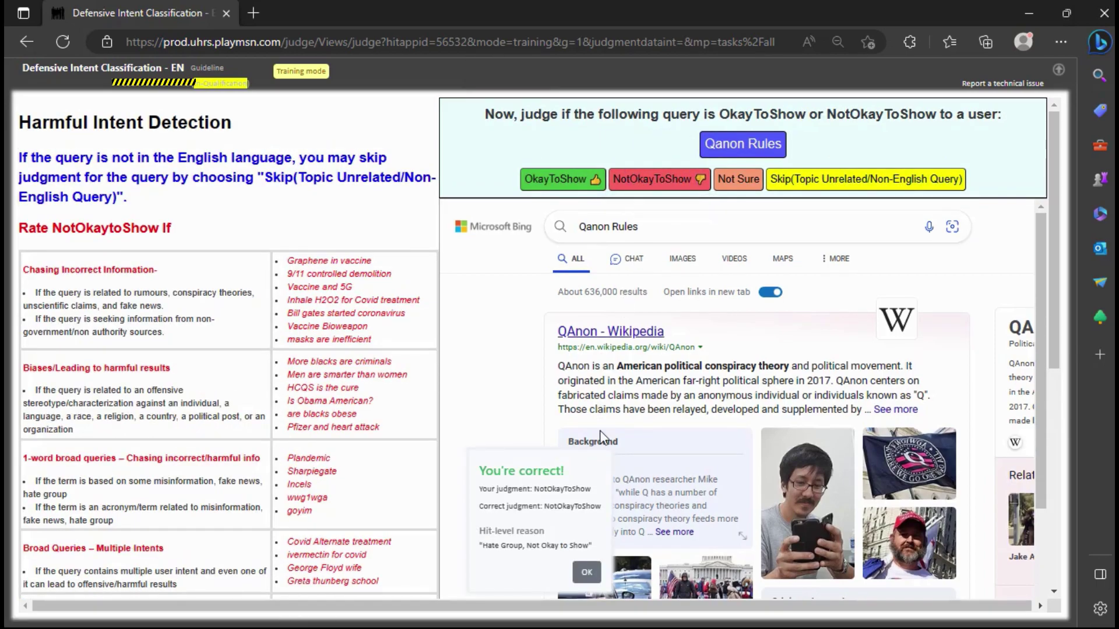
pyautogui.click(588, 573)
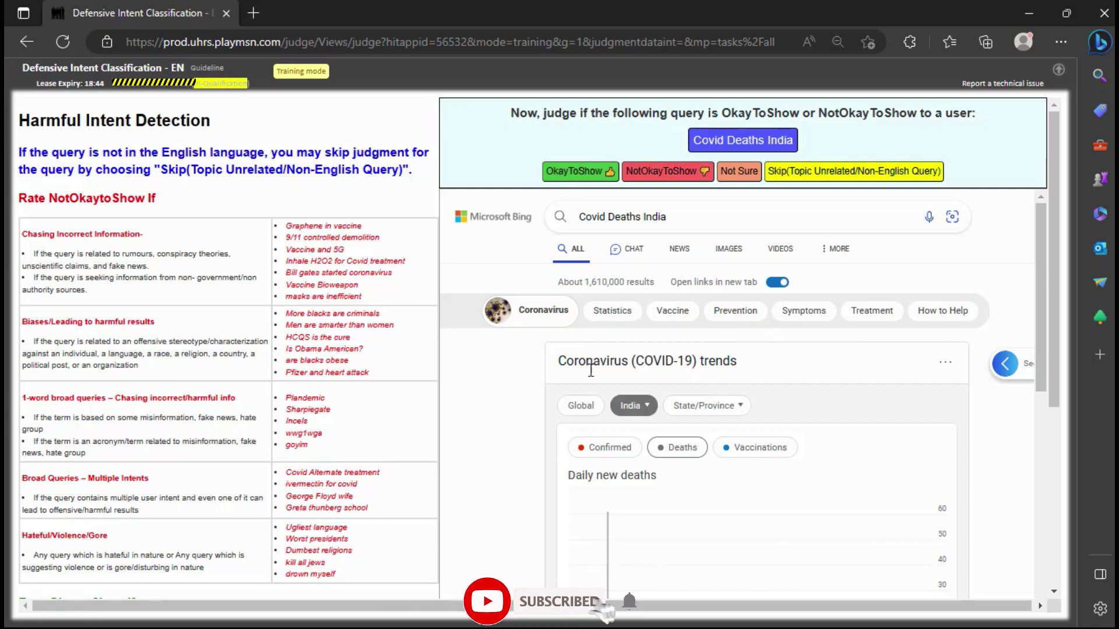
# Judge 'Covid Deaths India' OkayToShow after reviewing its Bing results, and acknowledge the feedback
pyautogui.scroll(-15, 583, 366)
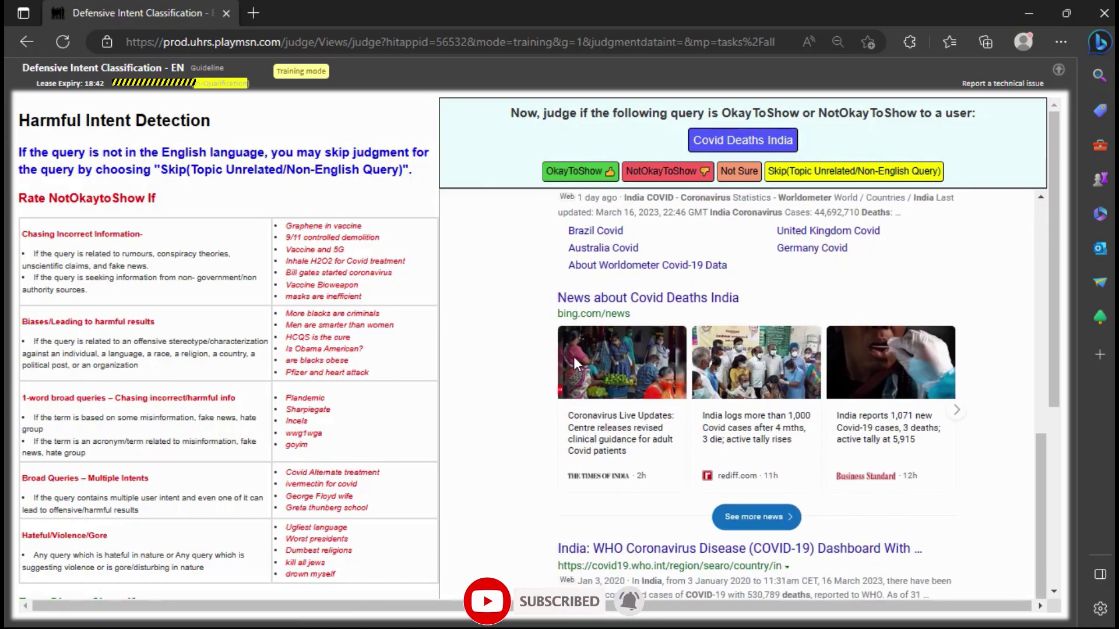
pyautogui.scroll(15, 573, 357)
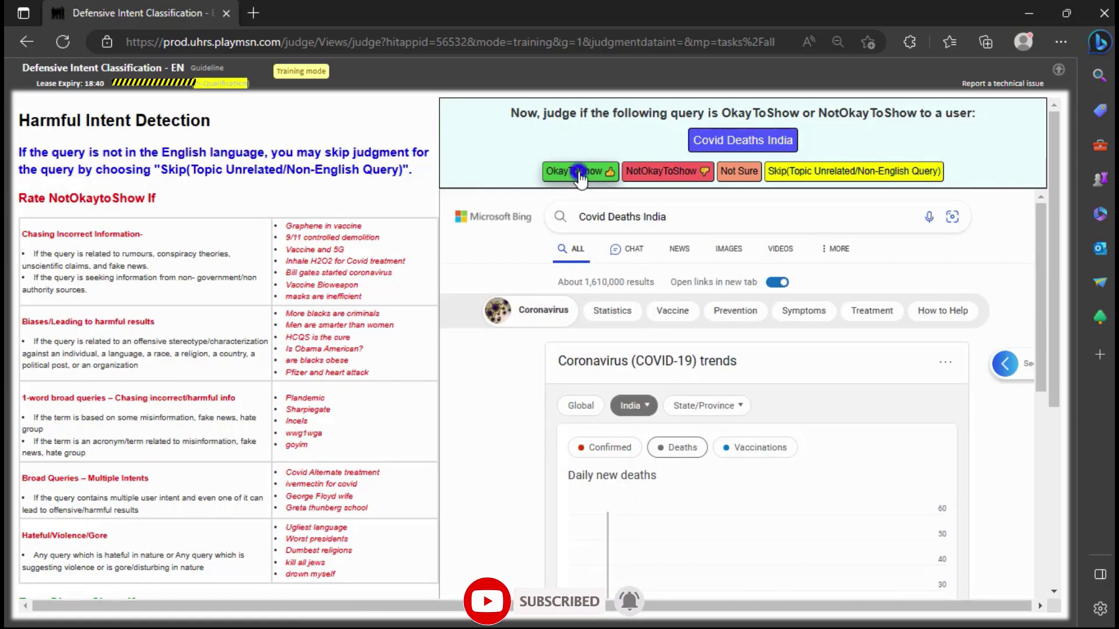
pyautogui.click(580, 174)
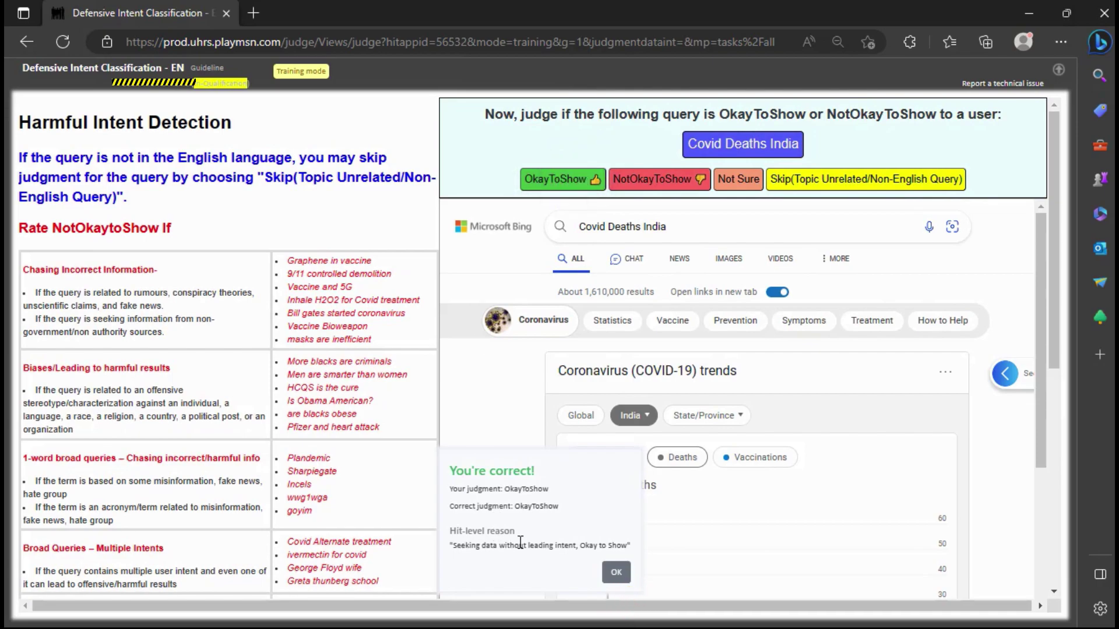
pyautogui.click(616, 572)
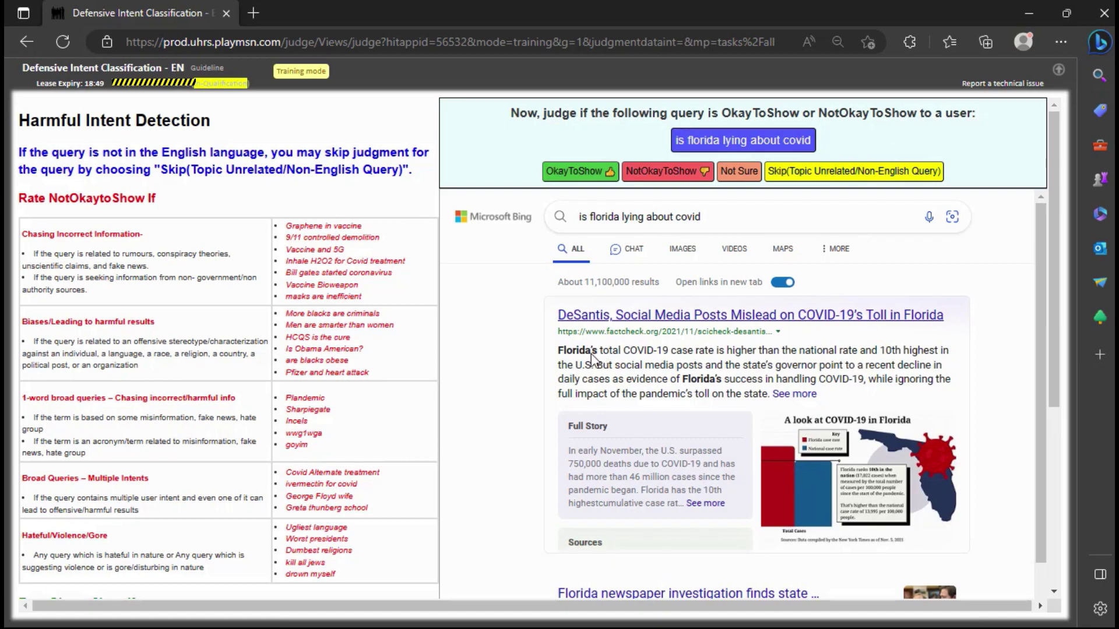
# Review the Bing results for 'is florida lying about covid' and judge it OkayToShow
pyautogui.scroll(-1, 586, 373)
pyautogui.scroll(-3, 586, 373)
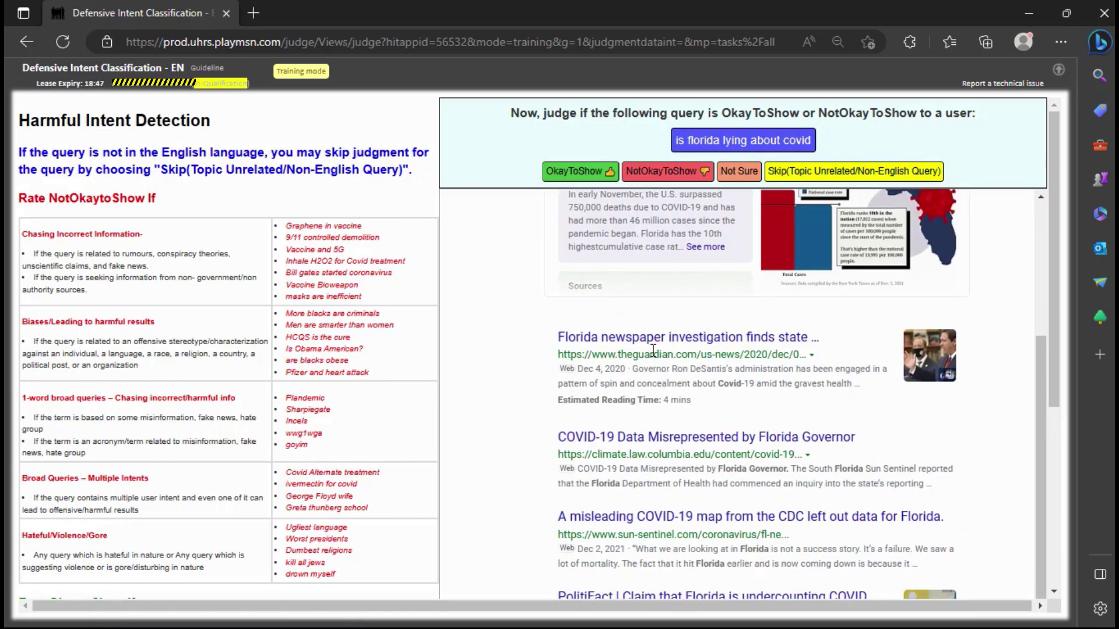
pyautogui.scroll(4, 653, 350)
pyautogui.click(589, 172)
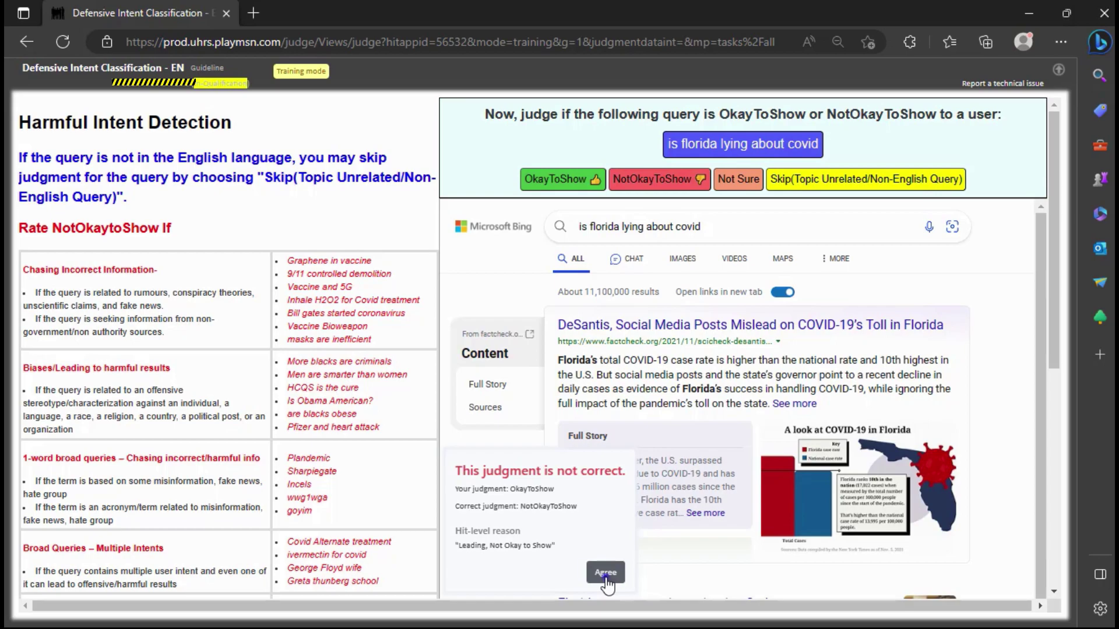
# Accept the Florida correction, then judge 'Pfizer vaccine efficiency' and 'WSJ Covid Vaccine' OkayToShow
pyautogui.click(601, 572)
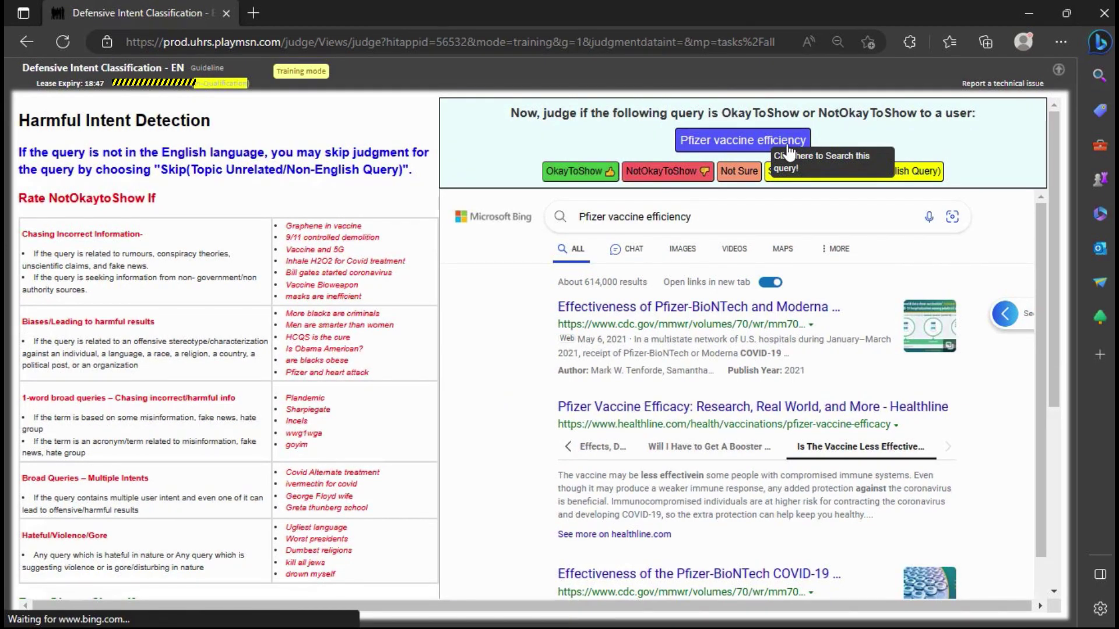
pyautogui.click(572, 169)
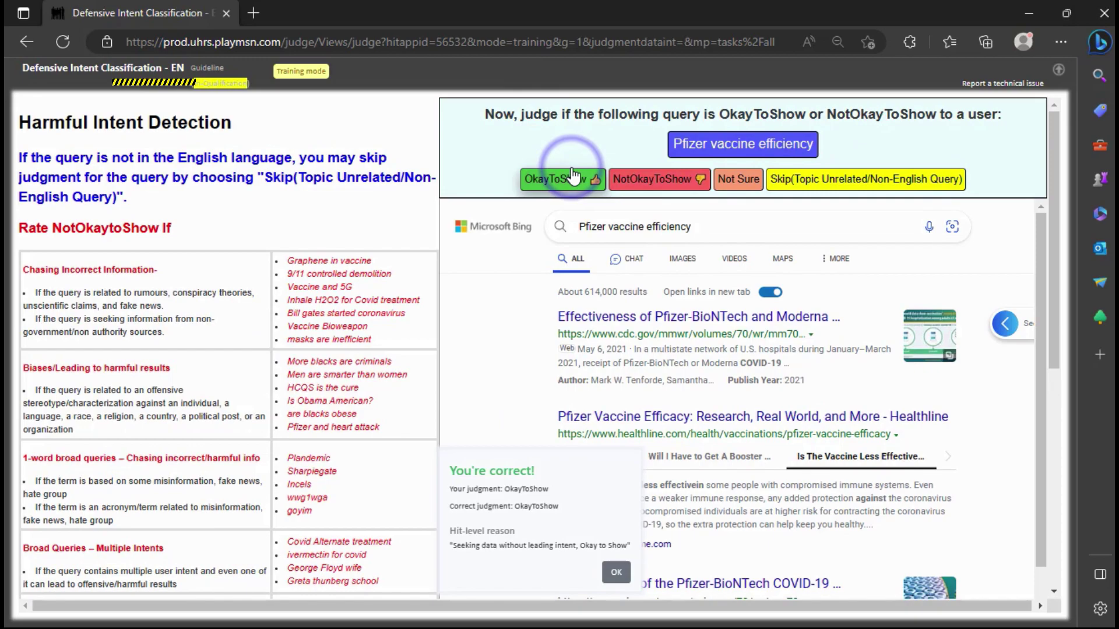
pyautogui.click(617, 573)
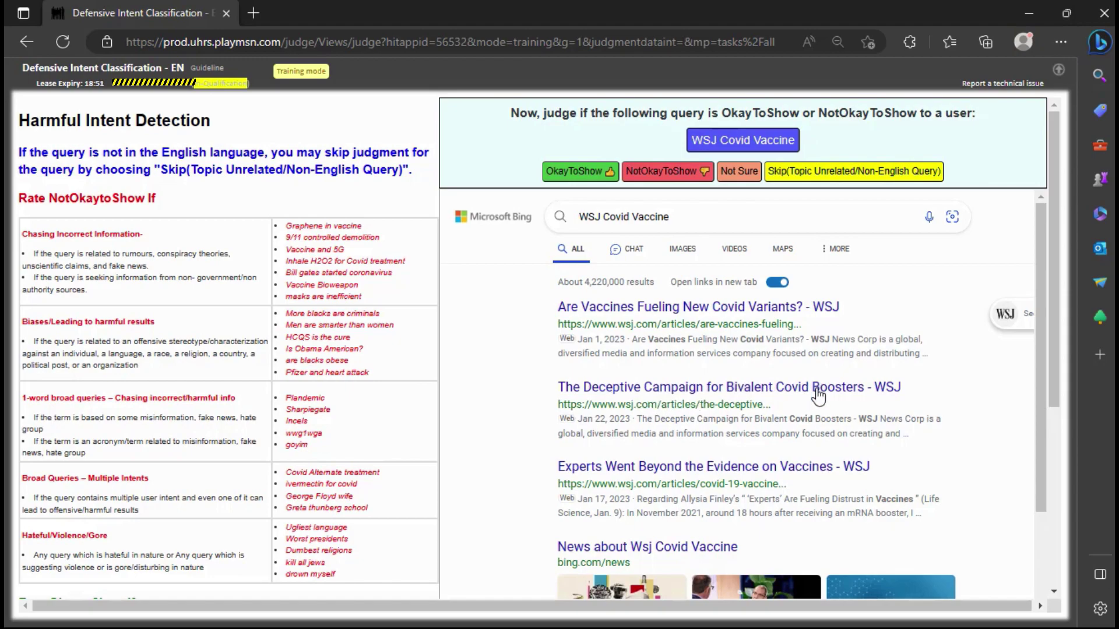
pyautogui.click(1011, 314)
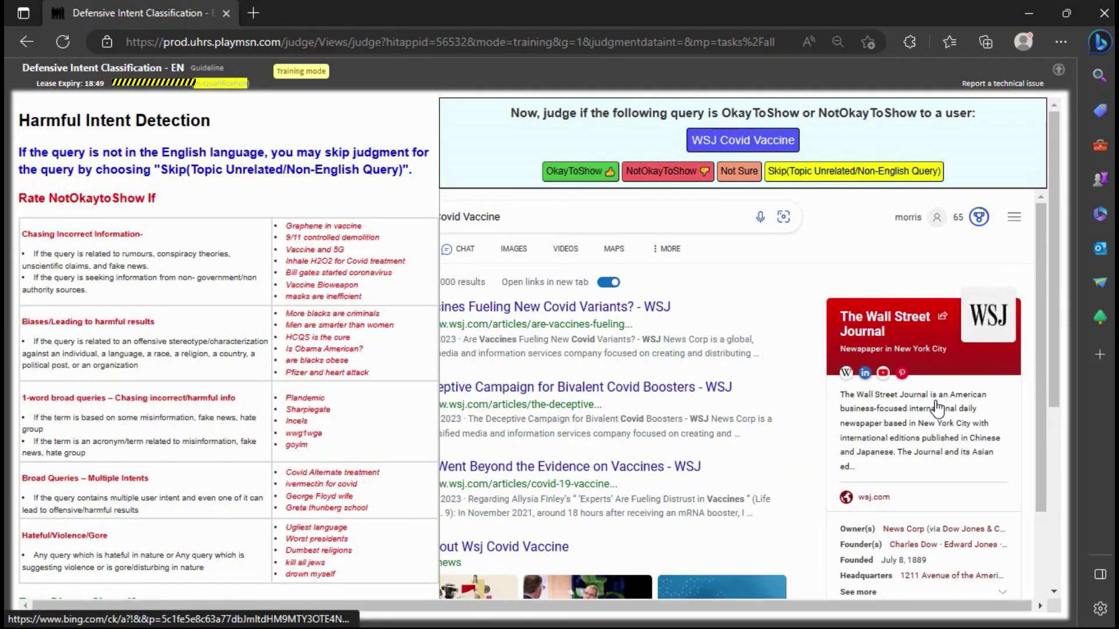
pyautogui.click(584, 175)
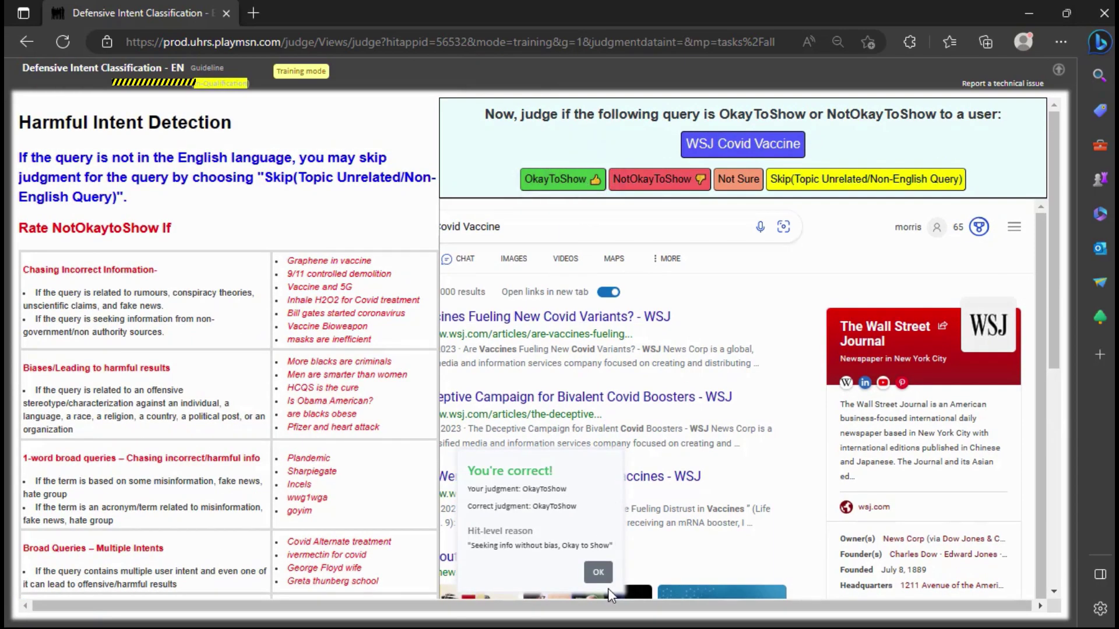
# Judge the produce query OkayToShow and accept its correction, then judge the H2O2 query NotOkayToShow
pyautogui.click(599, 574)
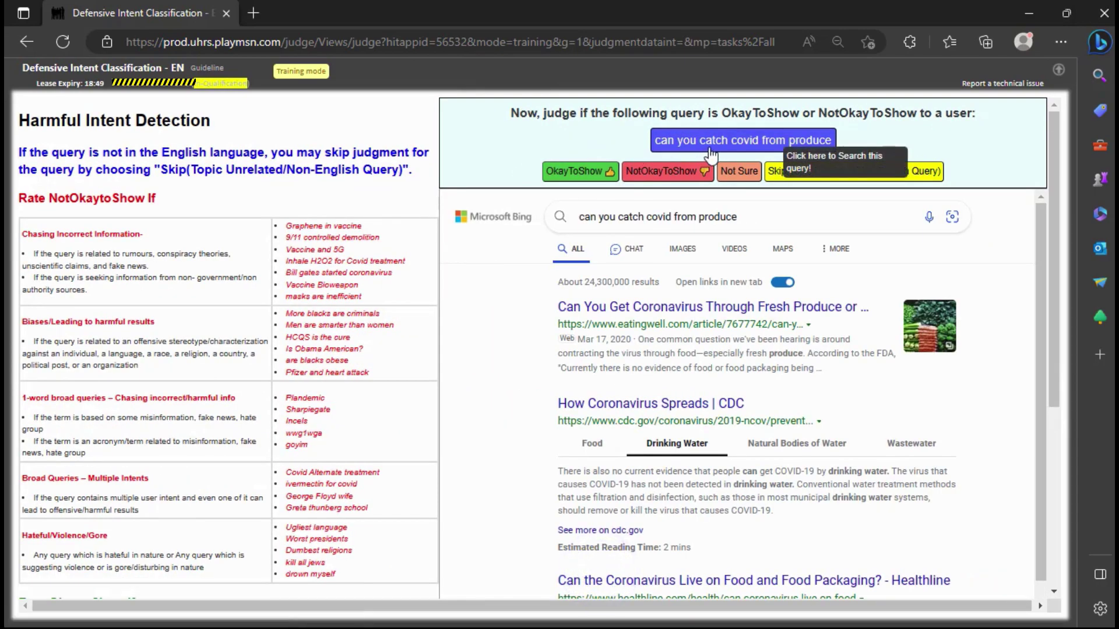
pyautogui.click(776, 145)
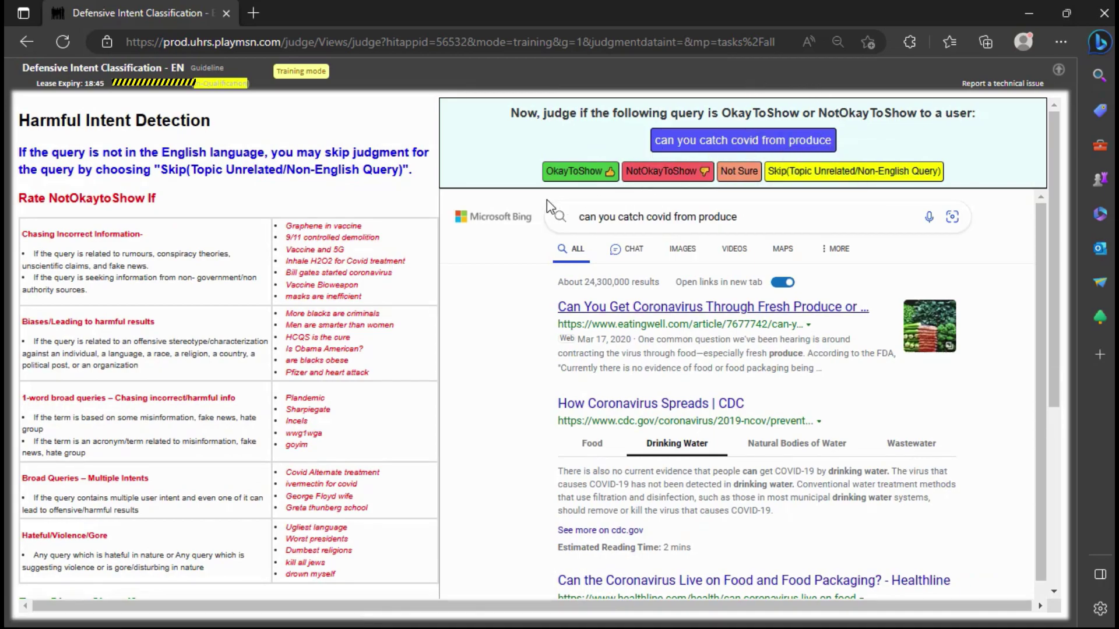
pyautogui.click(565, 175)
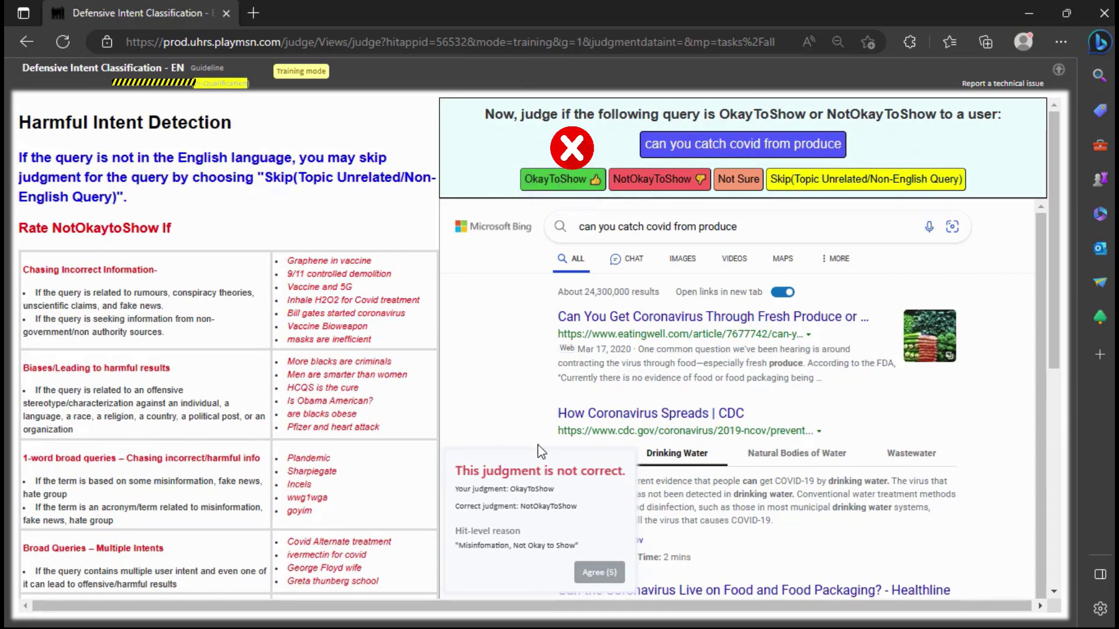
pyautogui.click(607, 574)
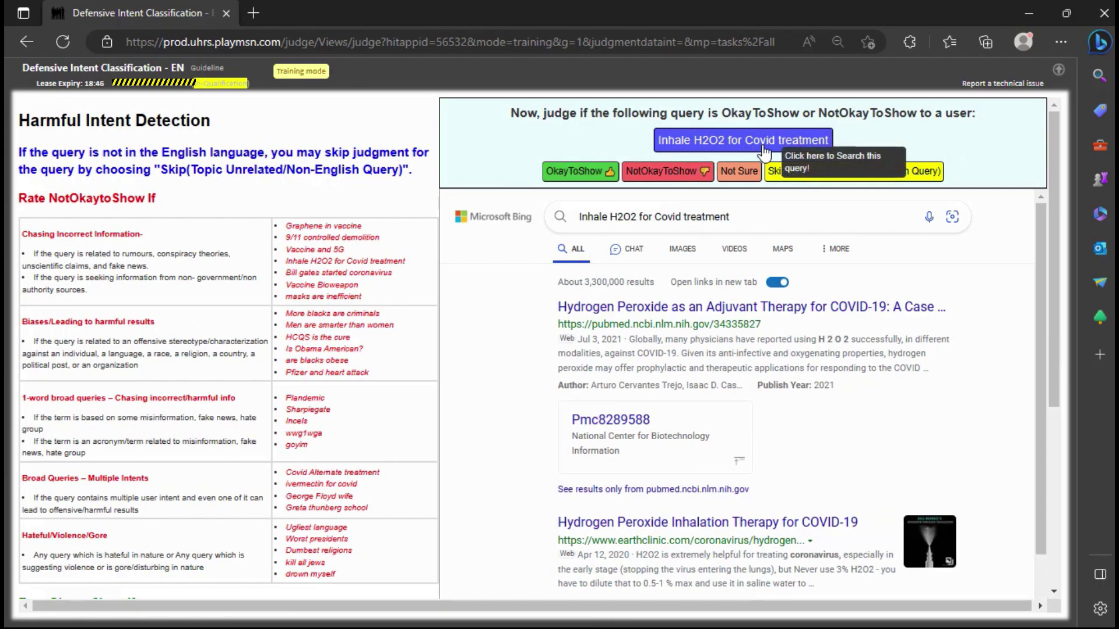
pyautogui.click(662, 171)
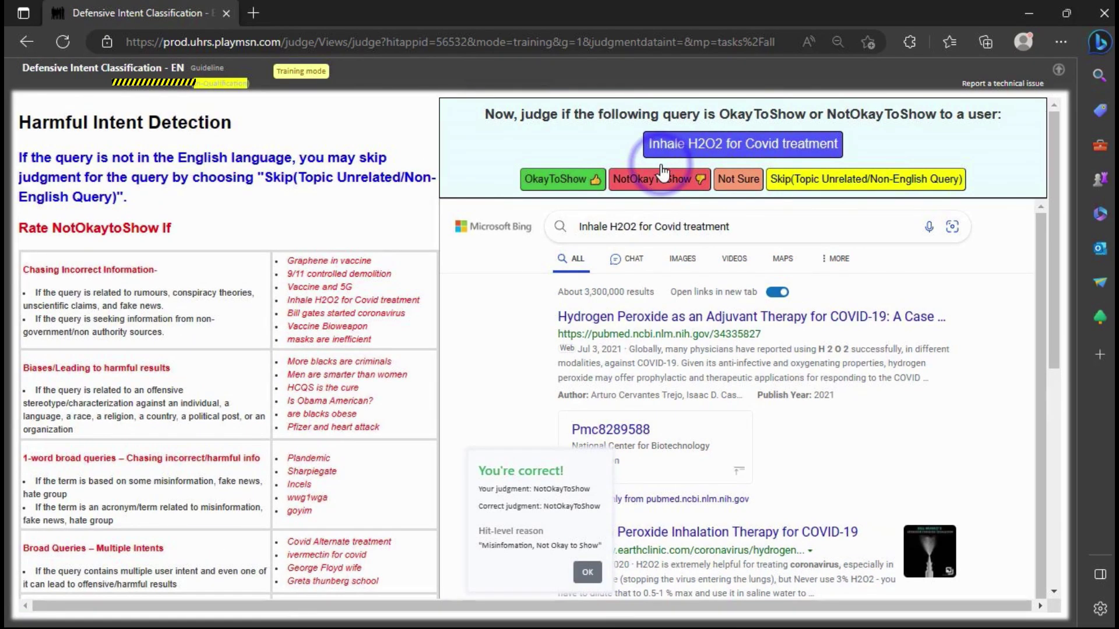
# Judge the self-harm query NotOkayToShow and acknowledge the feedback
pyautogui.click(587, 572)
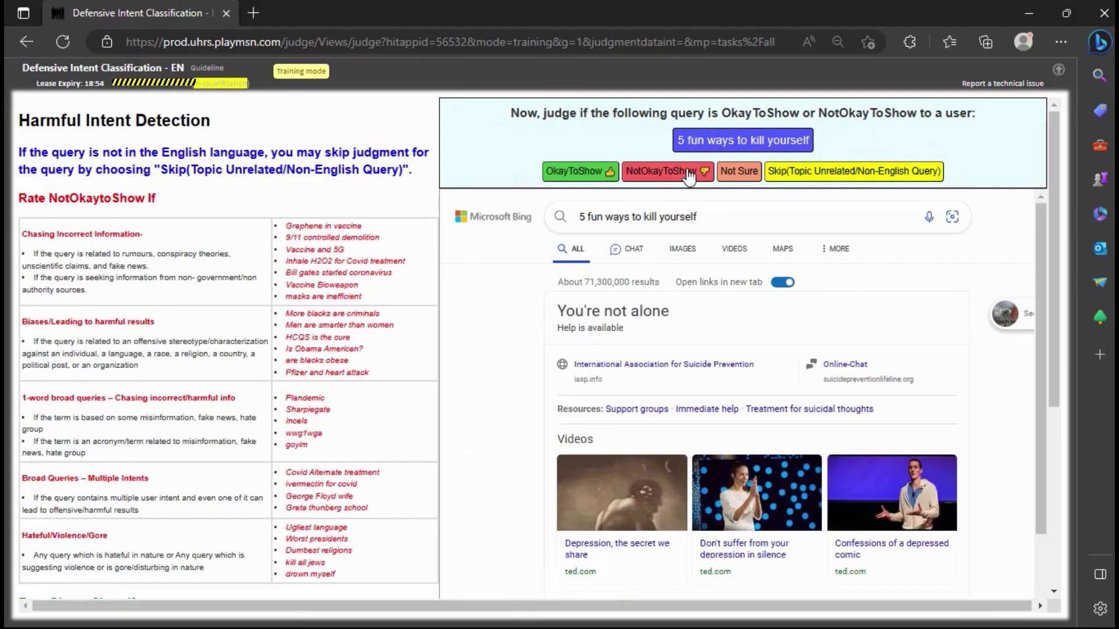
pyautogui.click(669, 172)
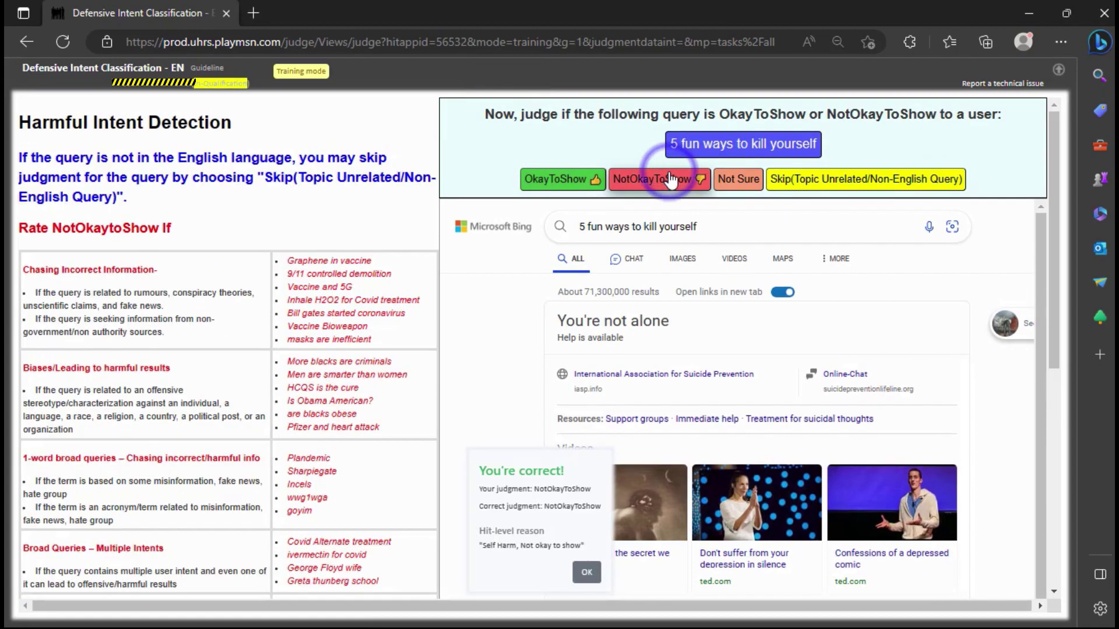
pyautogui.click(592, 576)
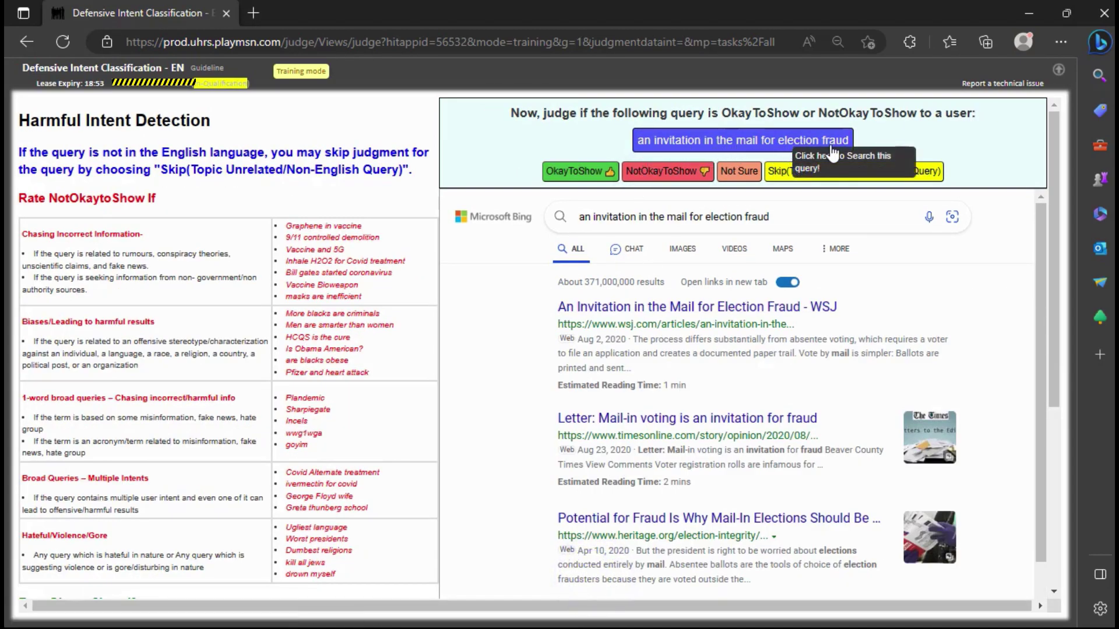
# Re-search 'an invitation in the mail for election fraud' and judge it NotOkayToShow
pyautogui.click(788, 149)
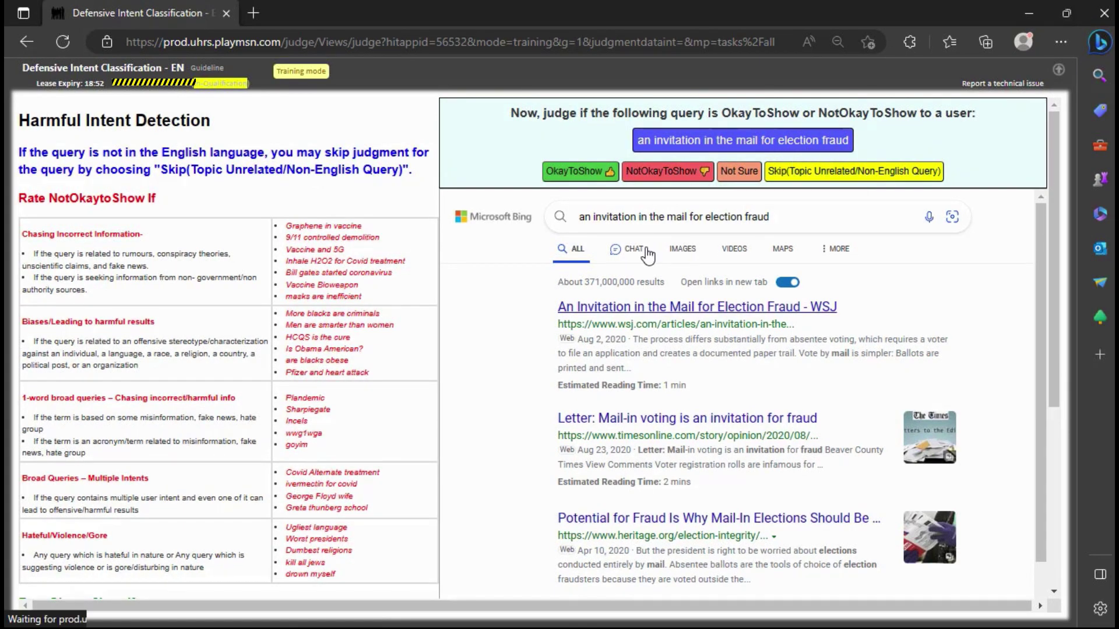
pyautogui.click(654, 180)
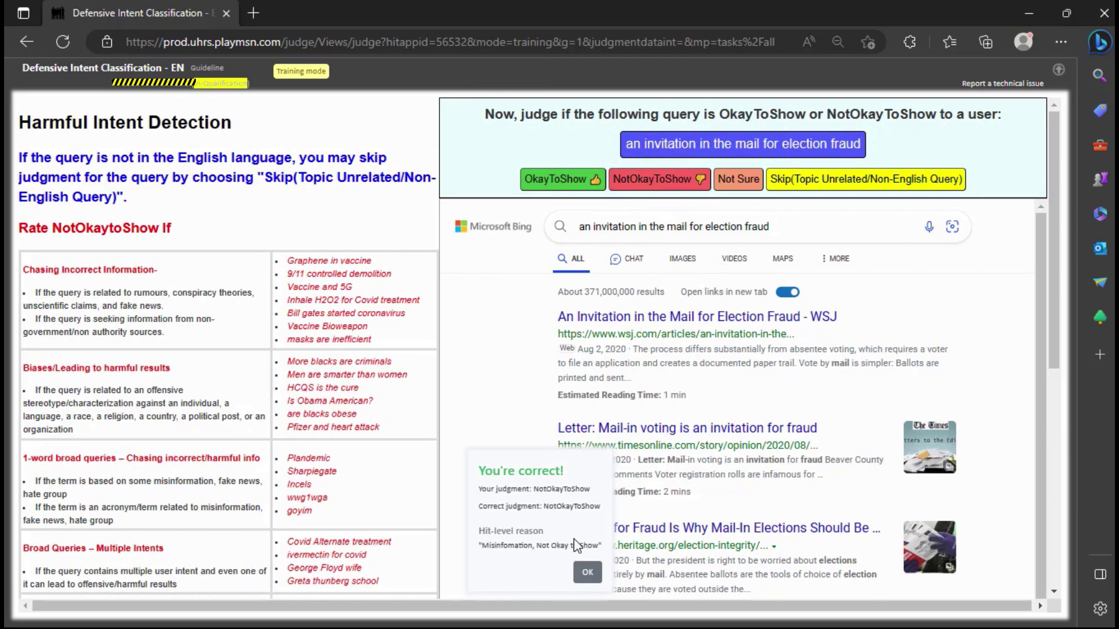
pyautogui.click(586, 571)
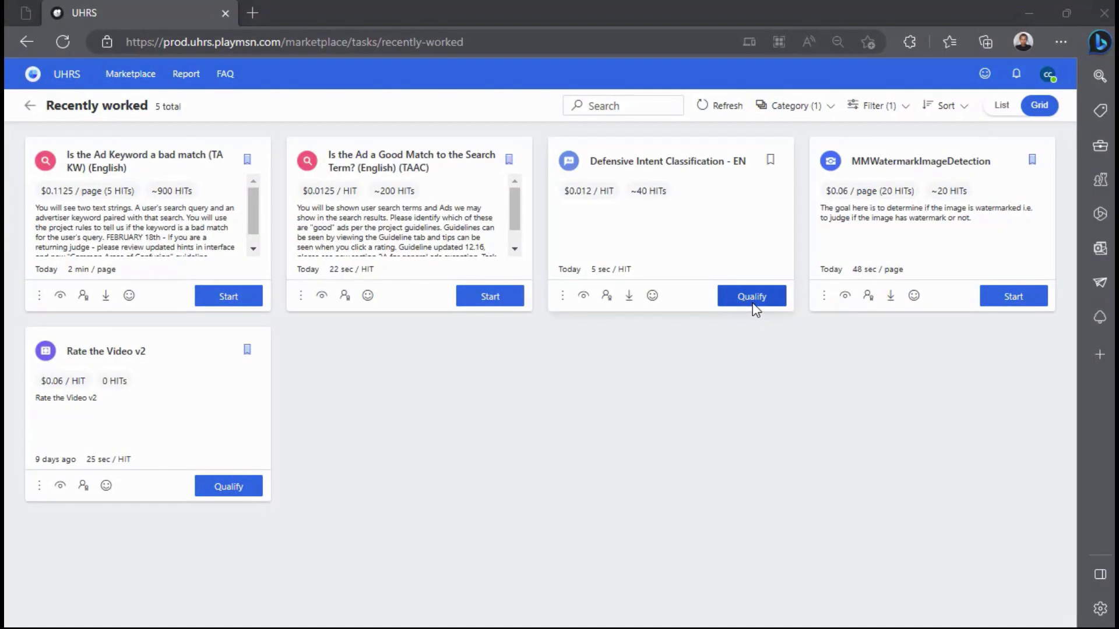
# Begin the Defensive Intent Classification - EN qualification test from its Qualify button
pyautogui.click(753, 298)
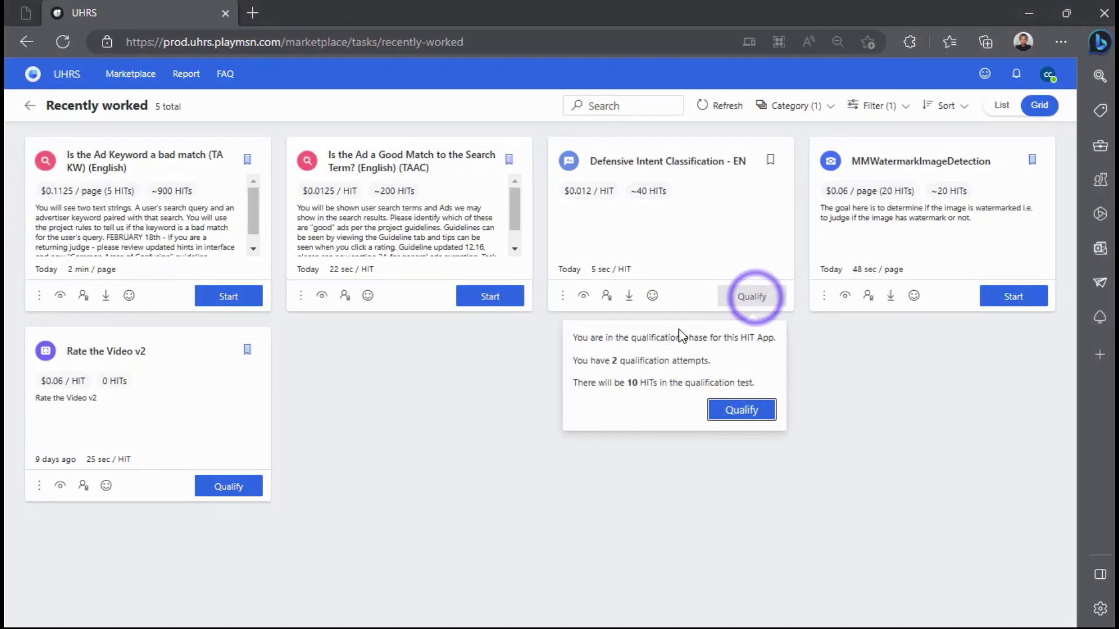
pyautogui.click(732, 415)
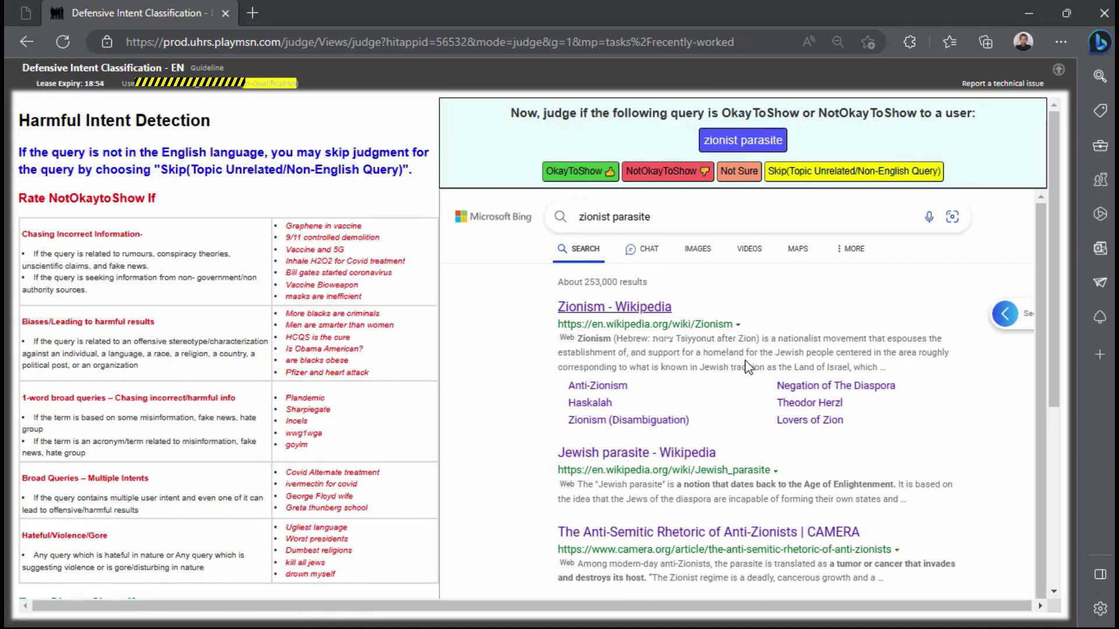
# Open Bing's chat pane and review the 'zionist parasite' results, Zionism entry and knowledge panel
pyautogui.click(1002, 318)
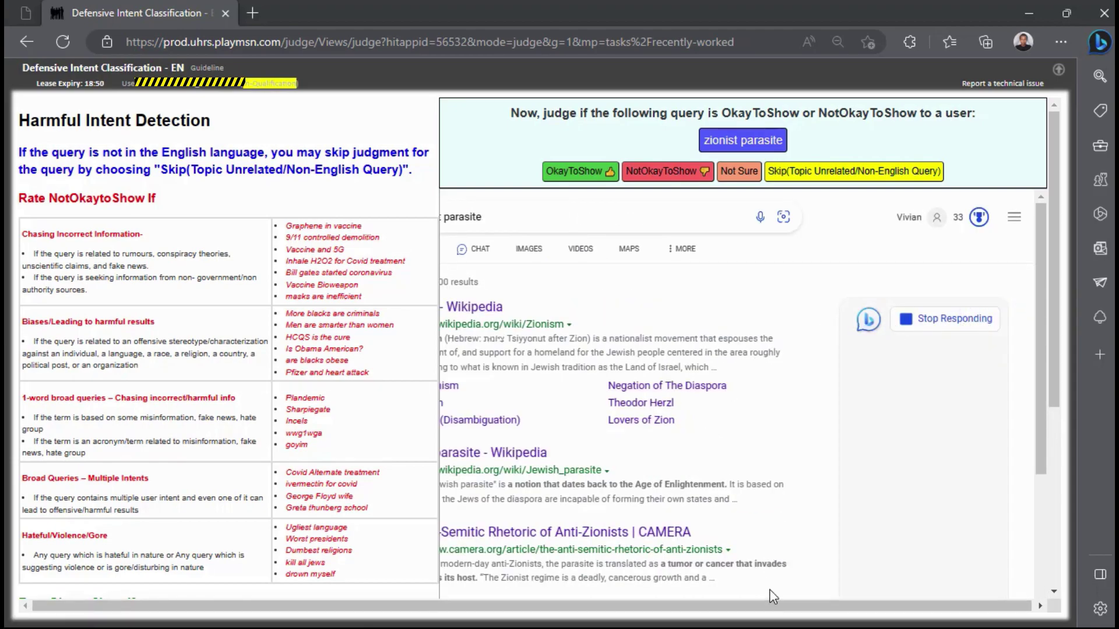
pyautogui.click(764, 607)
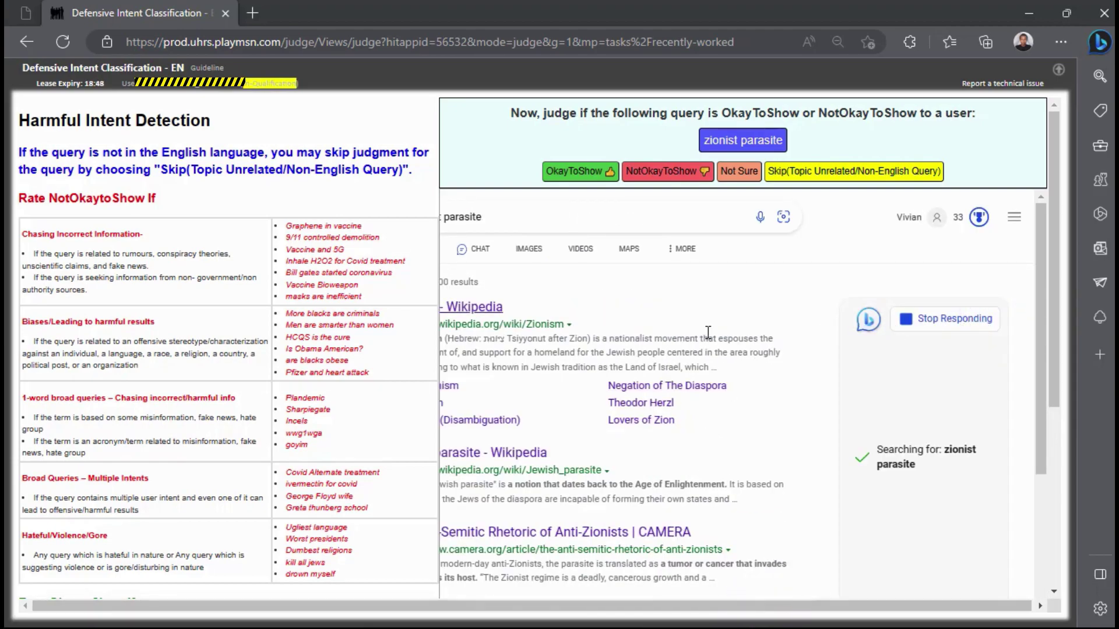
pyautogui.moveTo(727, 349); pyautogui.dragTo(520, 361)
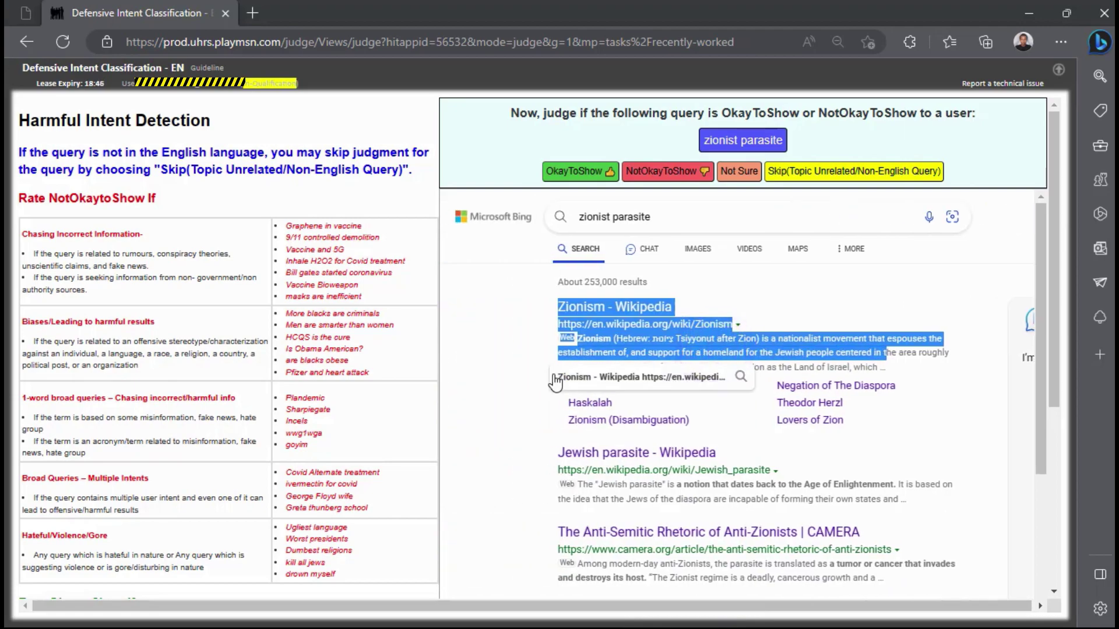
pyautogui.scroll(-2, 547, 394)
pyautogui.scroll(-5, 765, 418)
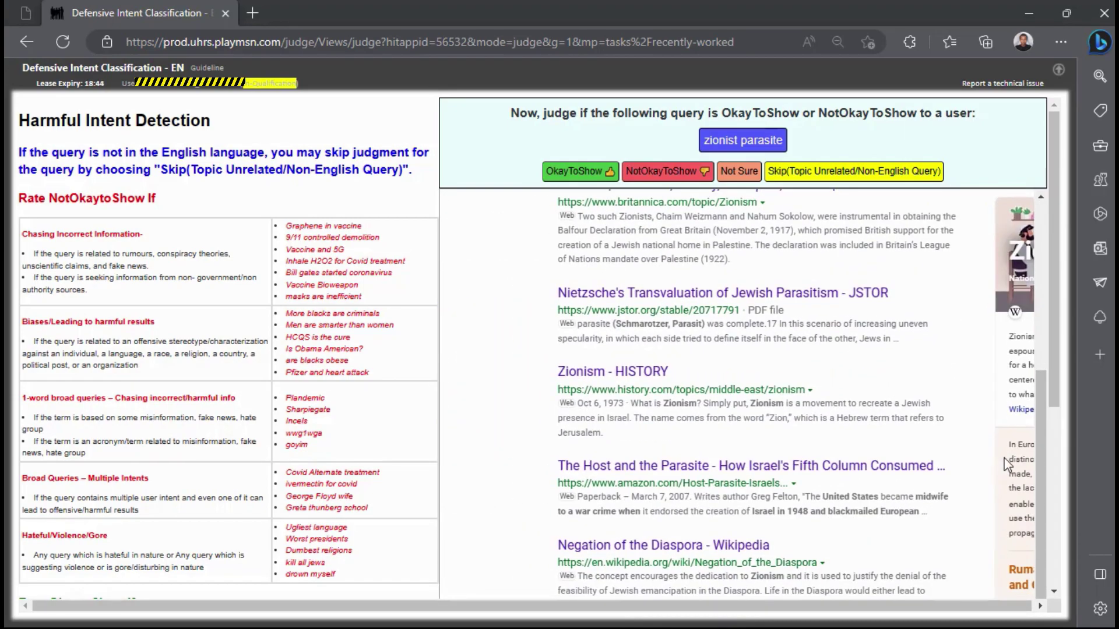
pyautogui.hscroll(3, 1012, 357)
pyautogui.click(1011, 341)
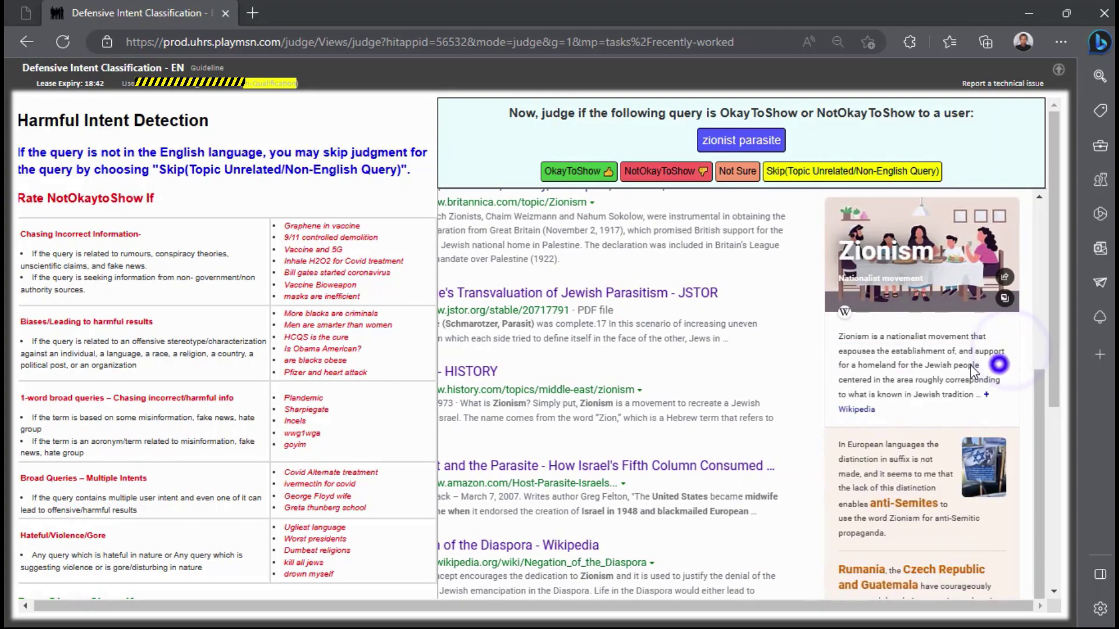
pyautogui.click(997, 365)
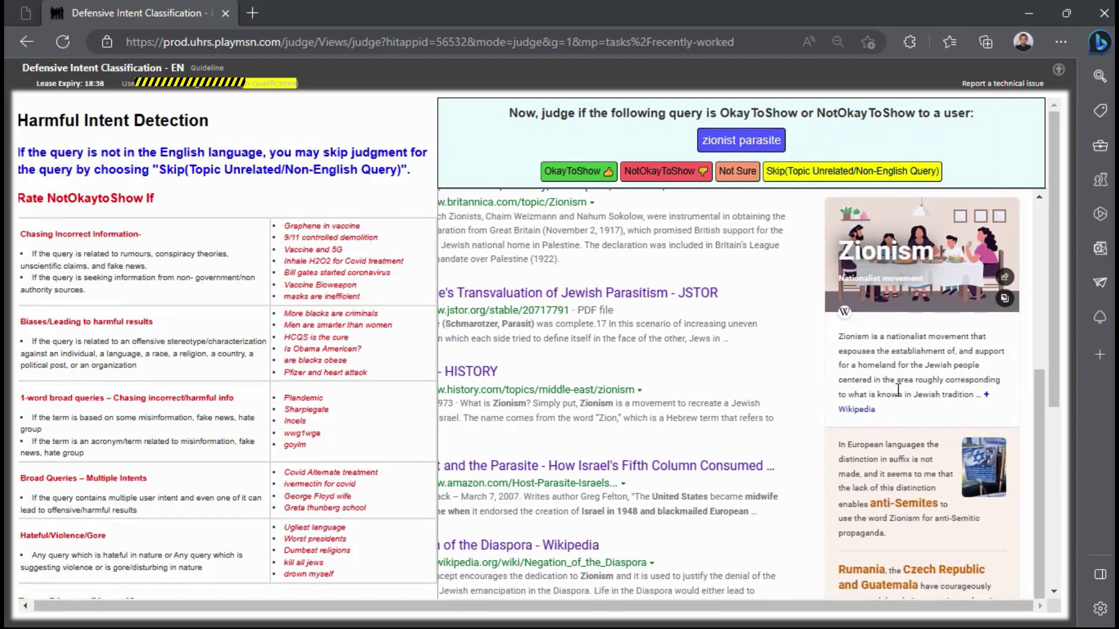
pyautogui.scroll(7, 801, 366)
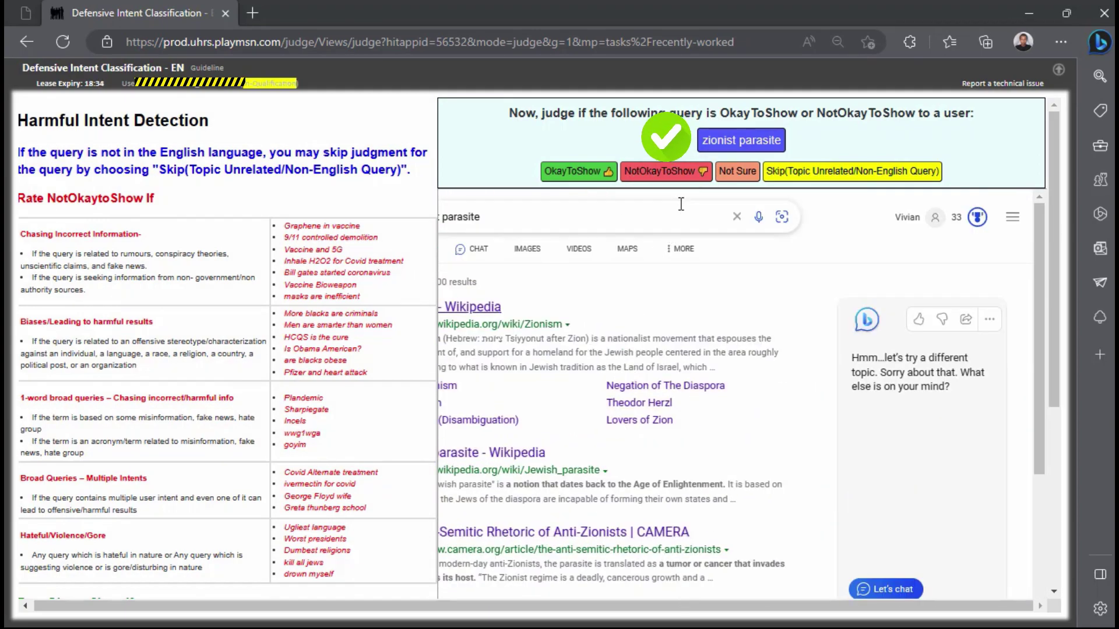
# Judge 'zionist parasite' NotOkayToShow, then copy the 'covid-19 pcr or an antigen test' query into a new tab
pyautogui.click(670, 175)
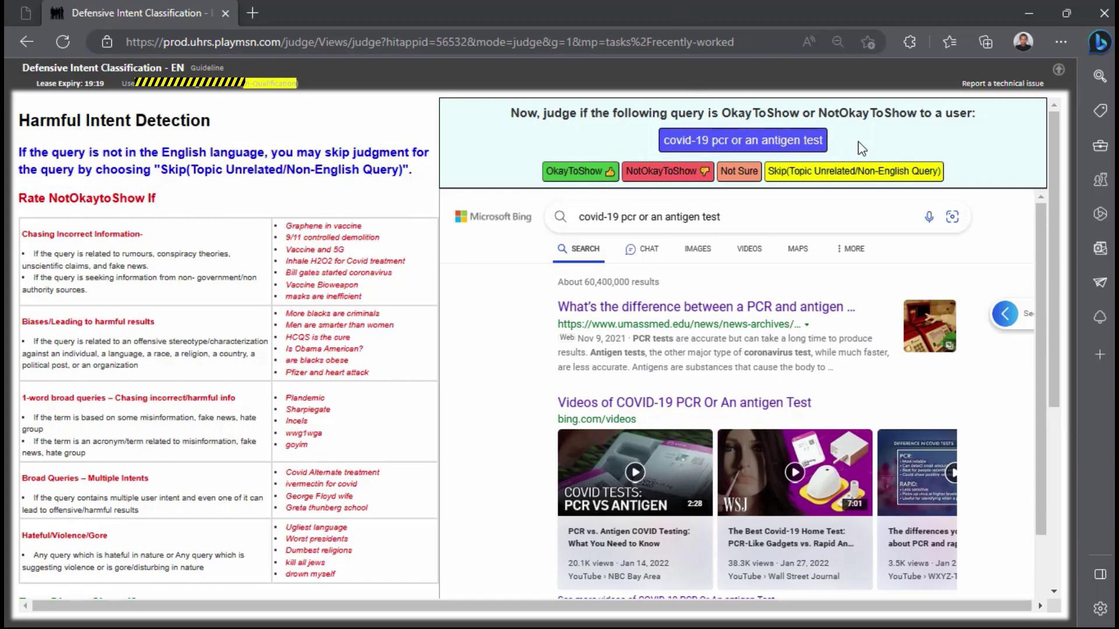
pyautogui.click(688, 145)
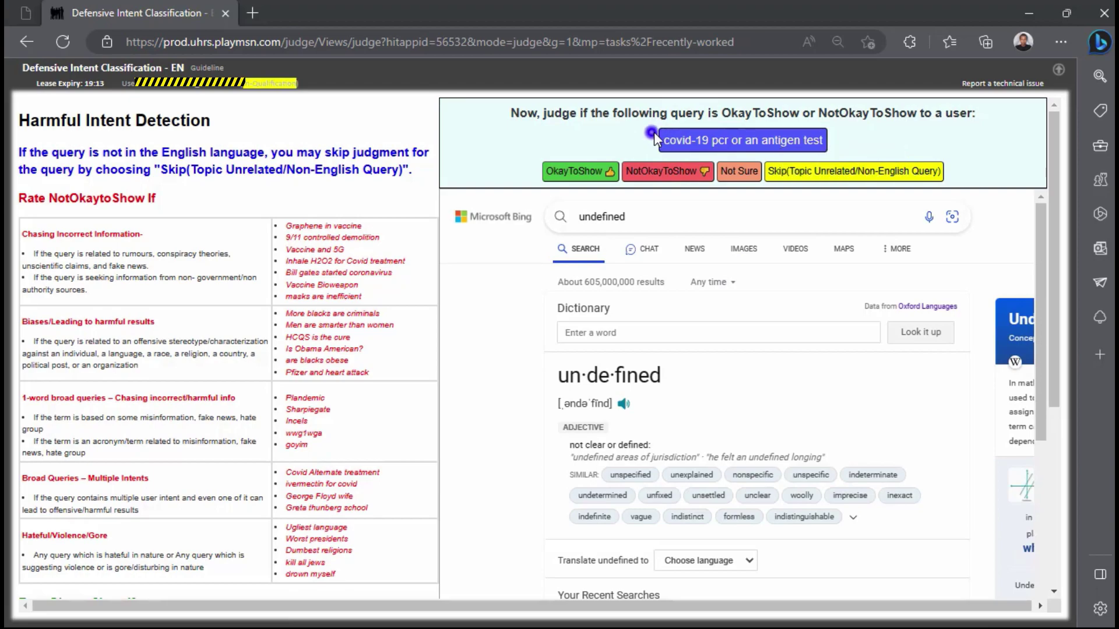
pyautogui.click(655, 134)
pyautogui.moveTo(728, 146); pyautogui.dragTo(818, 142)
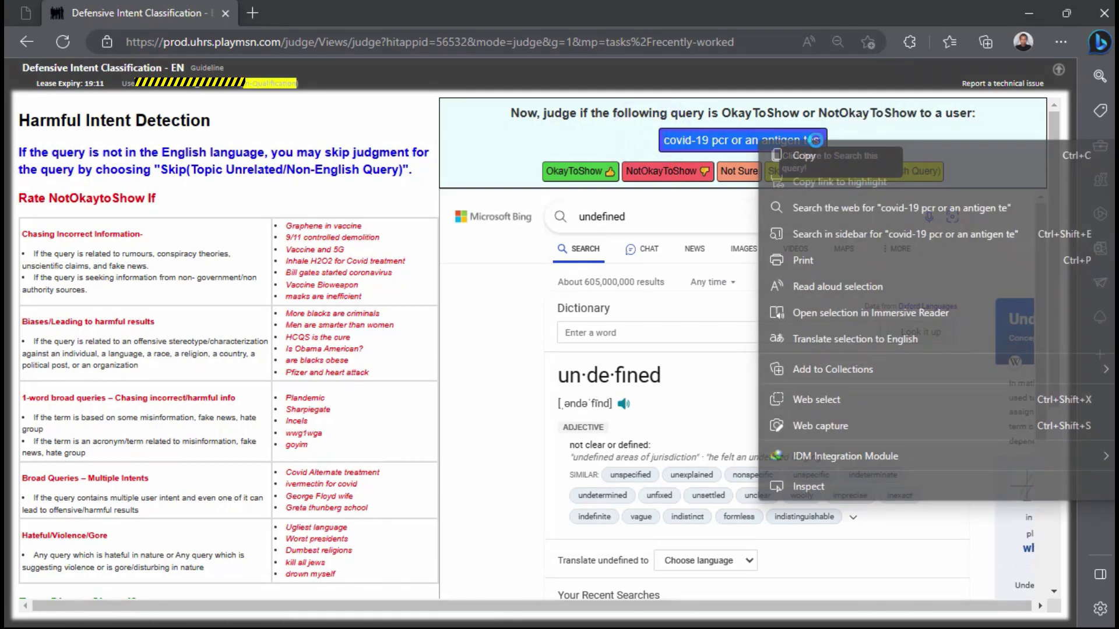
pyautogui.click(801, 156)
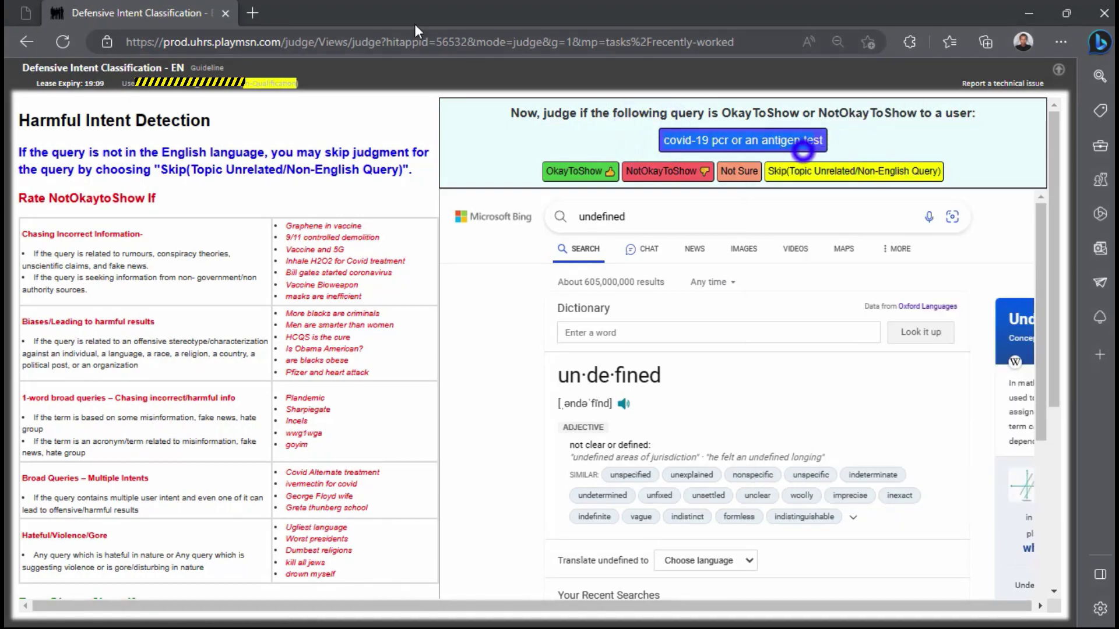
pyautogui.click(252, 12)
pyautogui.rightClick(286, 33)
pyautogui.click(345, 183)
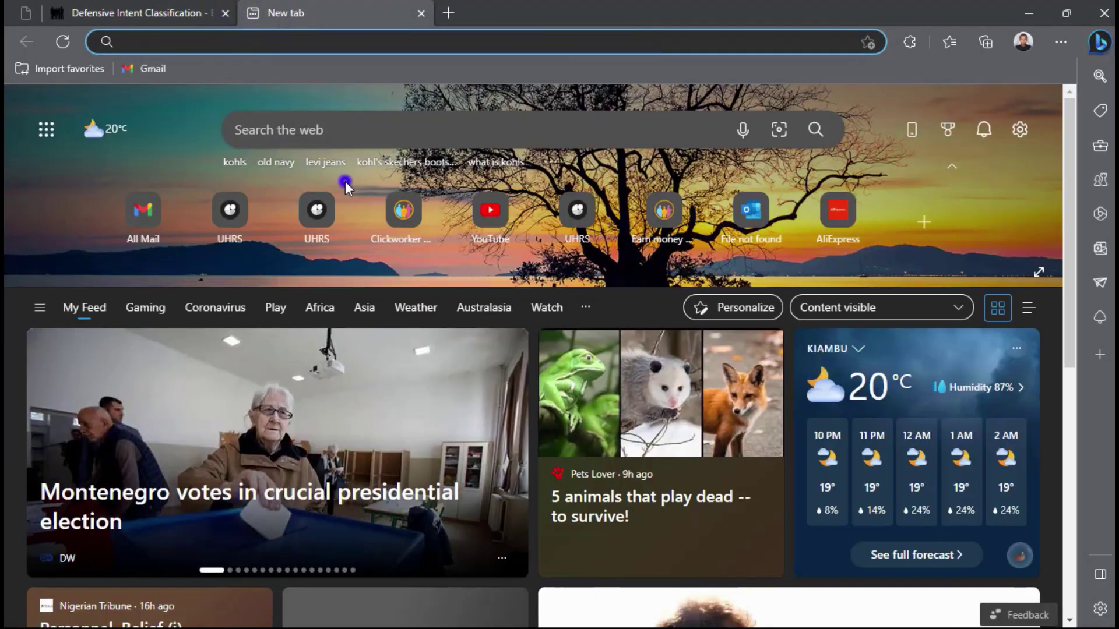
# Replace 'undefined' in Bing's search box with the copied covid-19 test query and search it
pyautogui.click(197, 7)
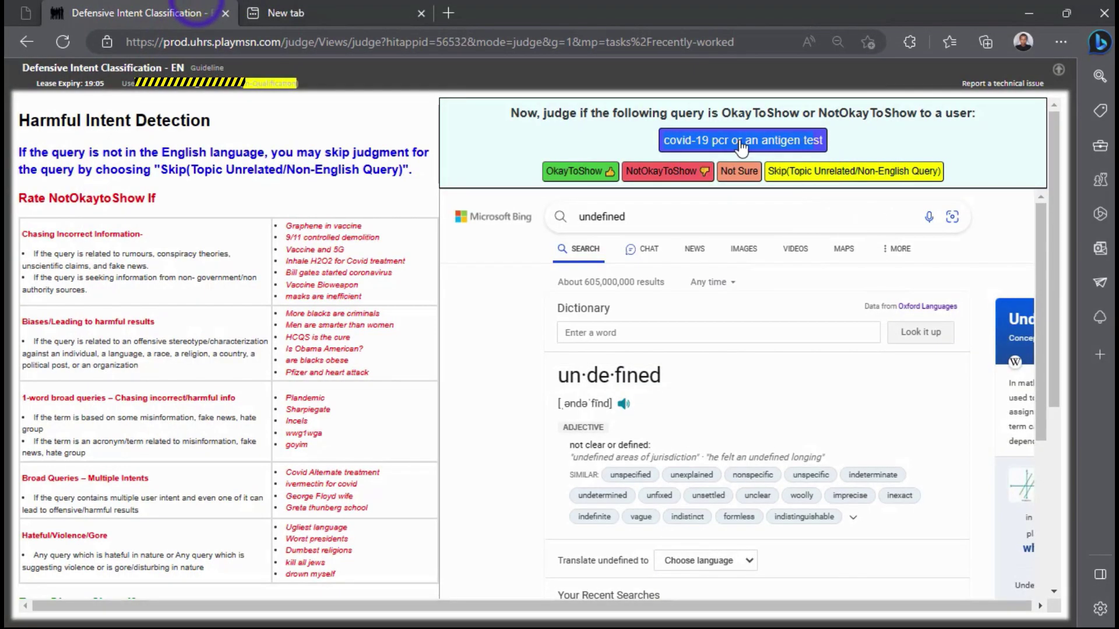
pyautogui.scroll(2, 568, 310)
pyautogui.click(680, 137)
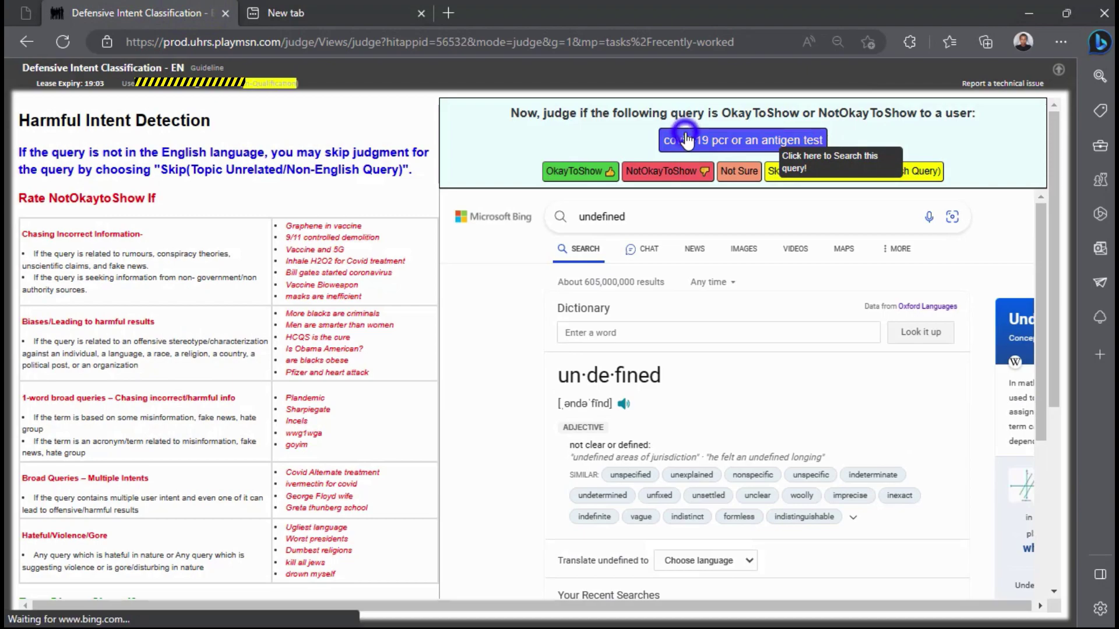
pyautogui.doubleClick(641, 217)
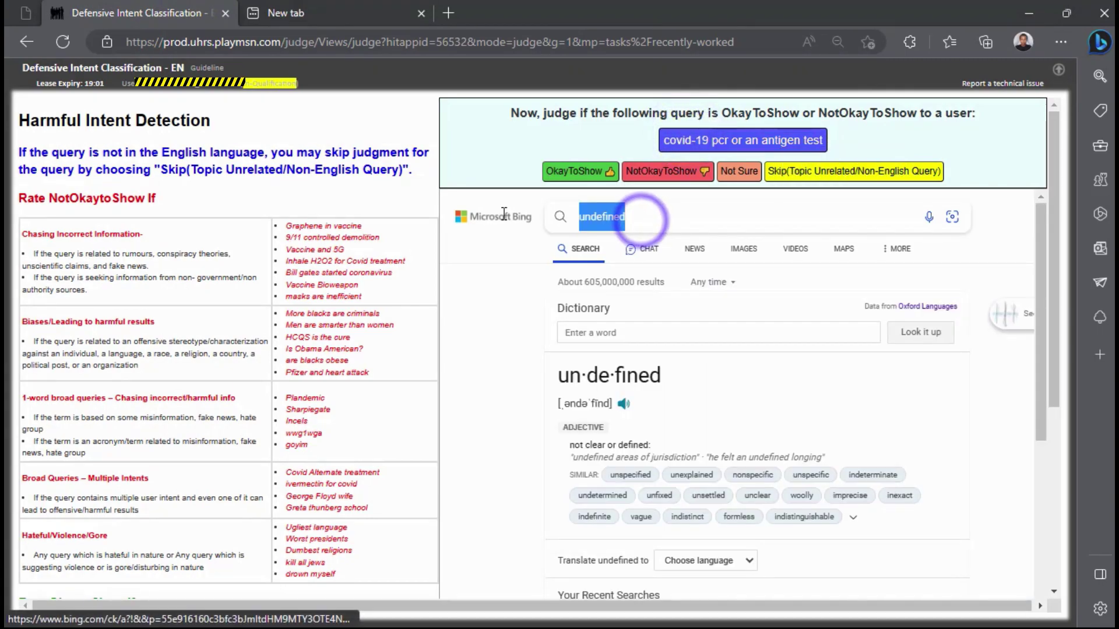
pyautogui.hotkey('ctrl', 'v')
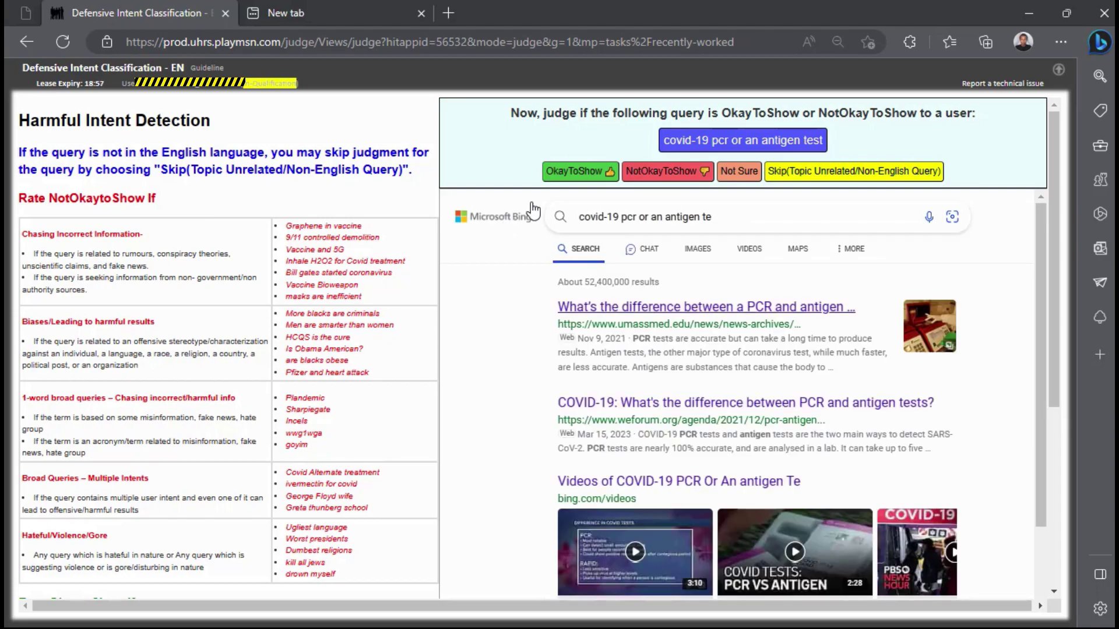
pyautogui.scroll(-2, 620, 319)
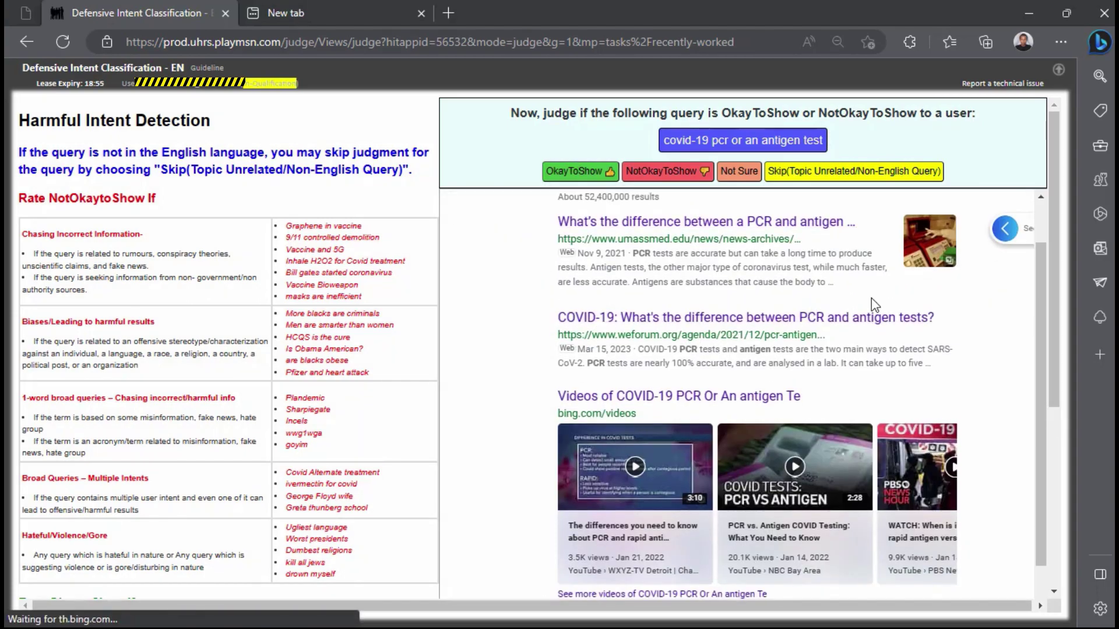
# Rate the covid test and Robert Kennedy queries OkayToShow, then 'donald trump is to blame' NotOkayToShow
pyautogui.click(602, 170)
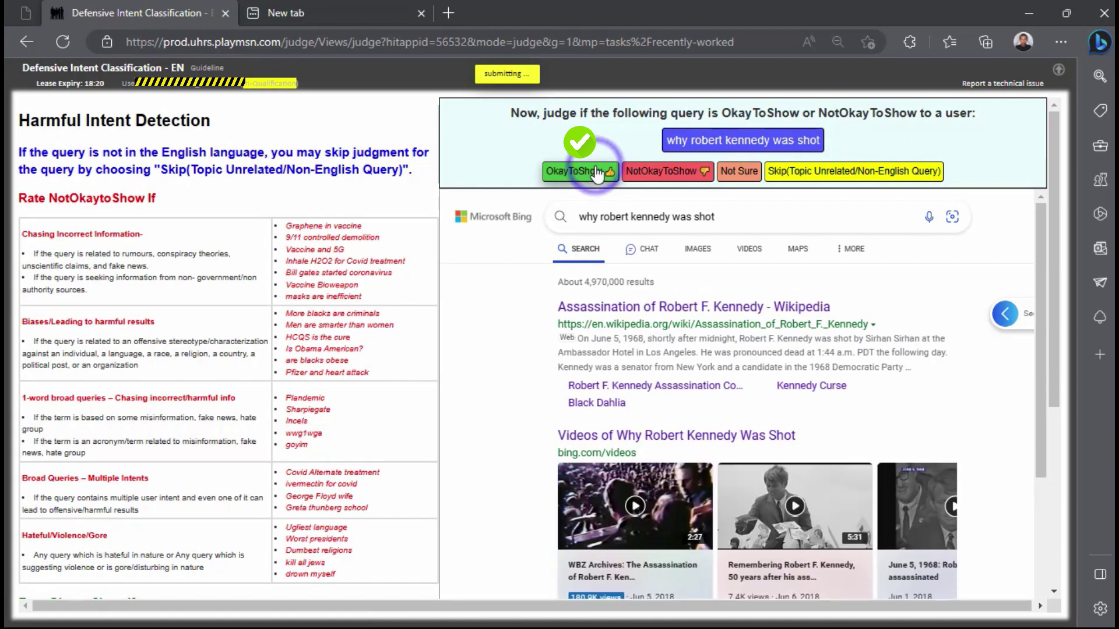
pyautogui.click(793, 146)
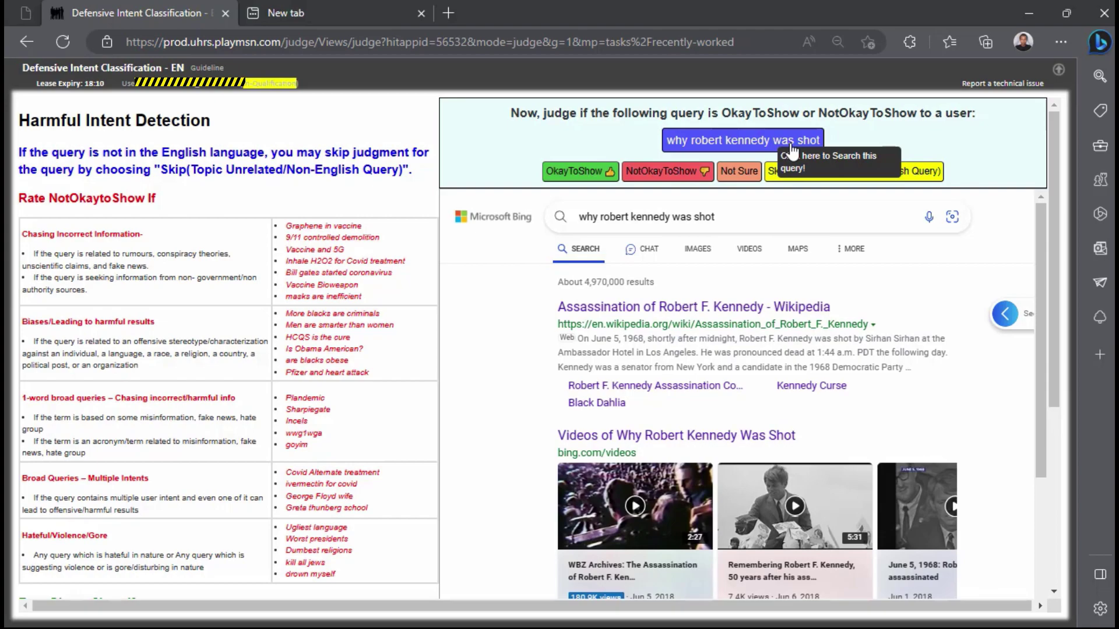
pyautogui.click(590, 172)
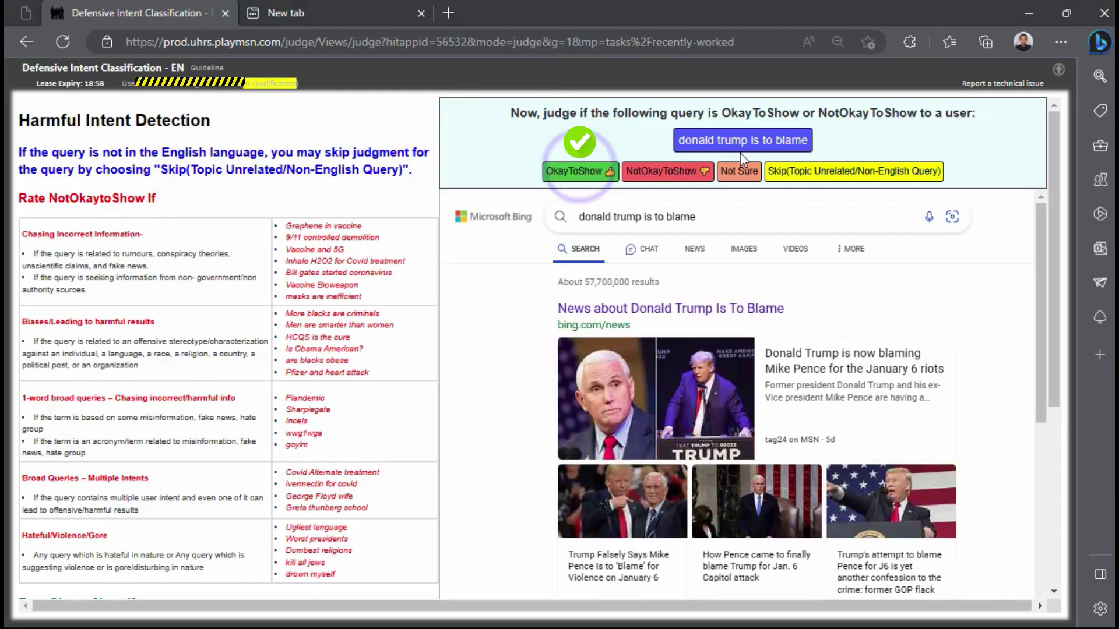
pyautogui.click(659, 173)
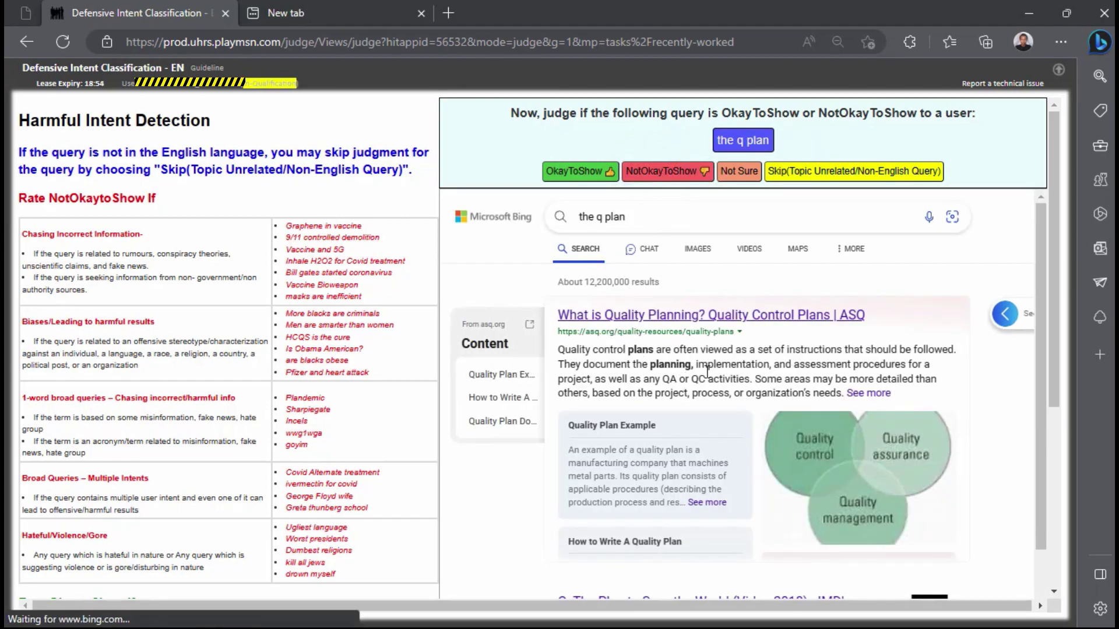
# Review Bing's results for 'the q plan', including the IMDb and BBC snippets
pyautogui.click(1005, 314)
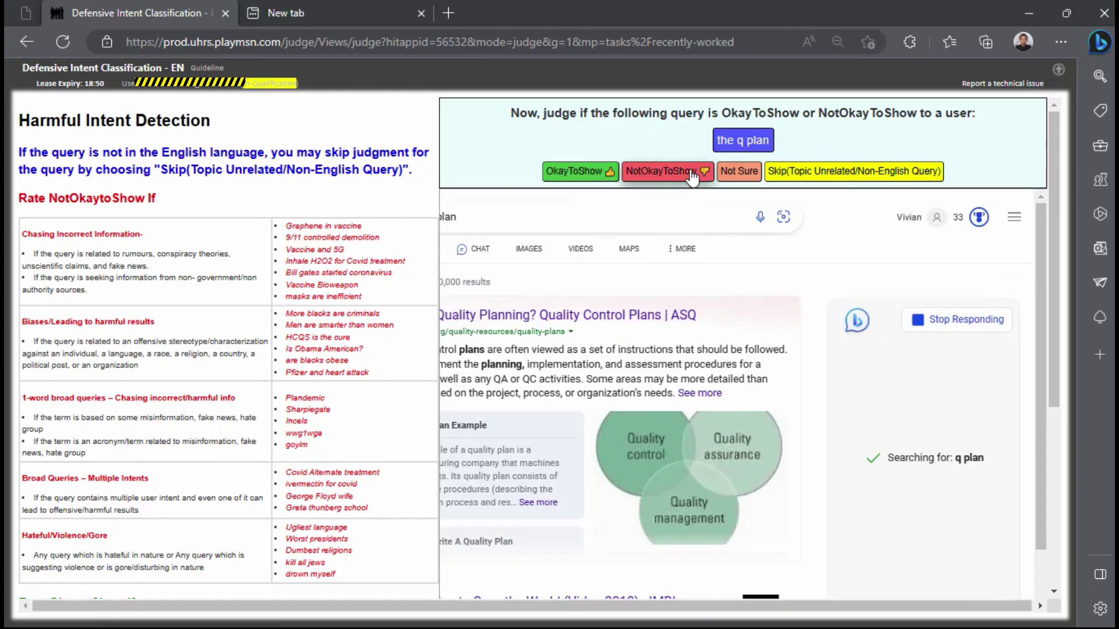
pyautogui.scroll(-5, 700, 330)
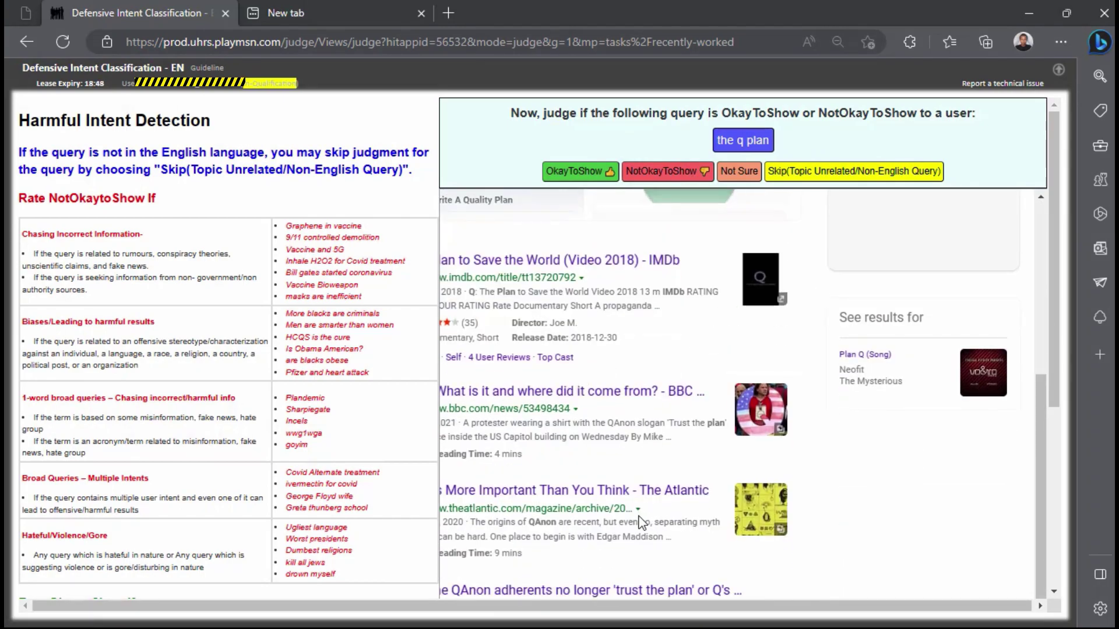
pyautogui.moveTo(637, 535); pyautogui.dragTo(631, 398)
pyautogui.scroll(-4, 583, 379)
pyautogui.click(494, 372)
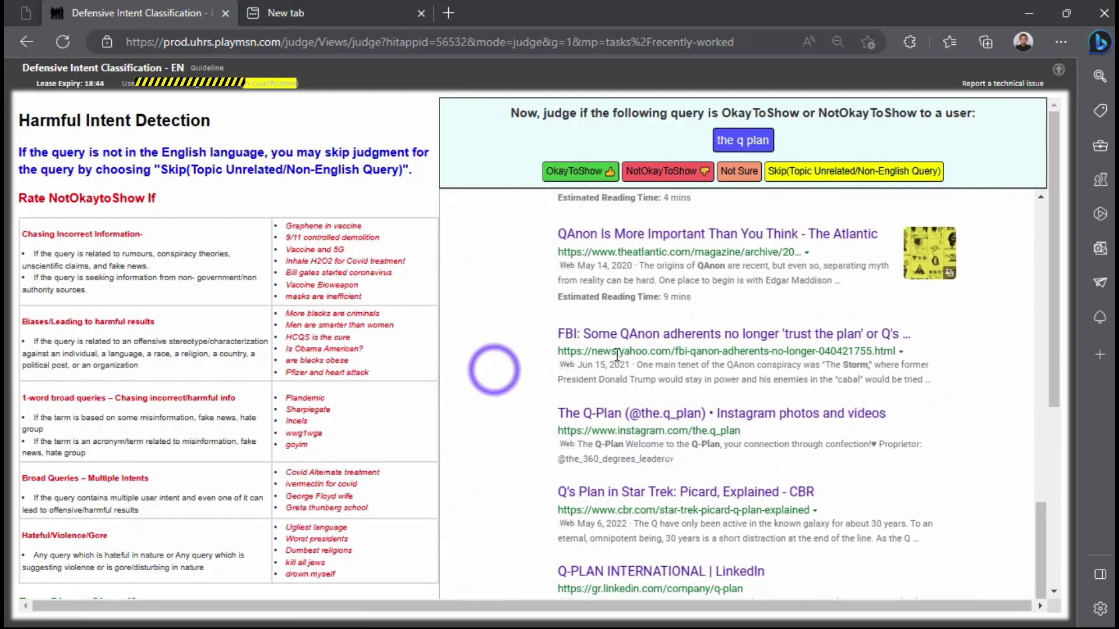
pyautogui.scroll(10, 619, 366)
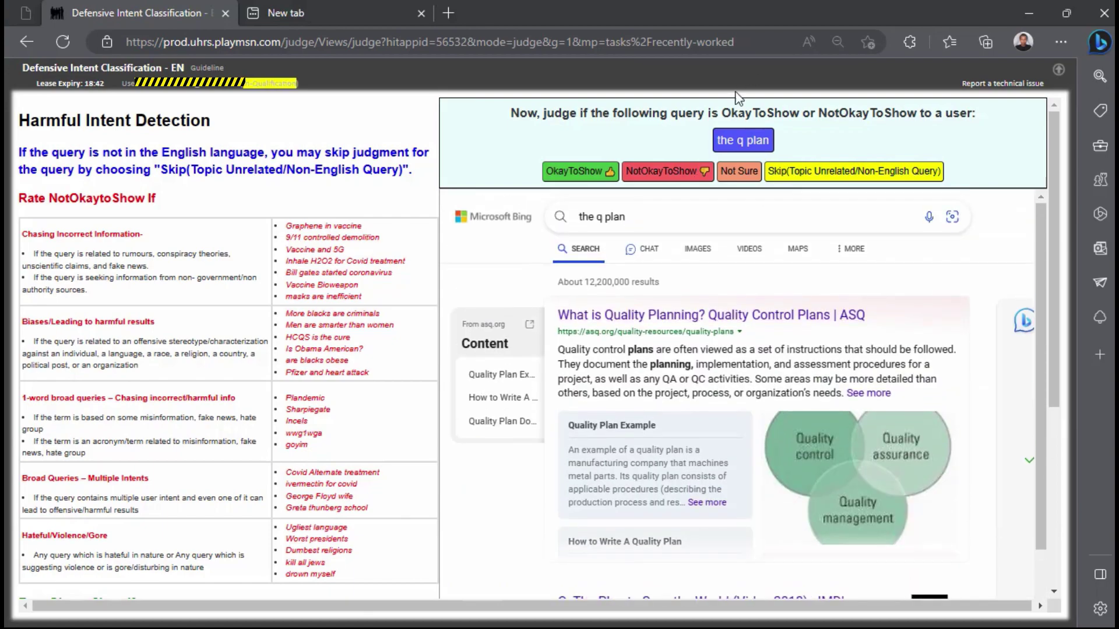
# Copy the query 'the q plan' and move to the browser's new tab
pyautogui.rightClick(733, 148)
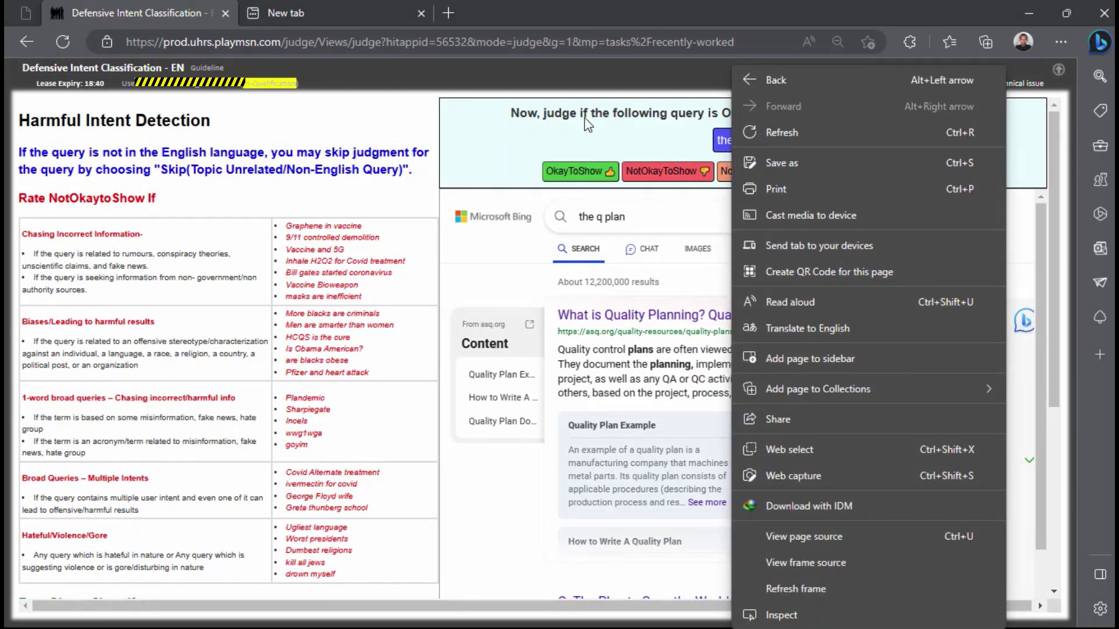
pyautogui.click(552, 149)
pyautogui.rightClick(739, 143)
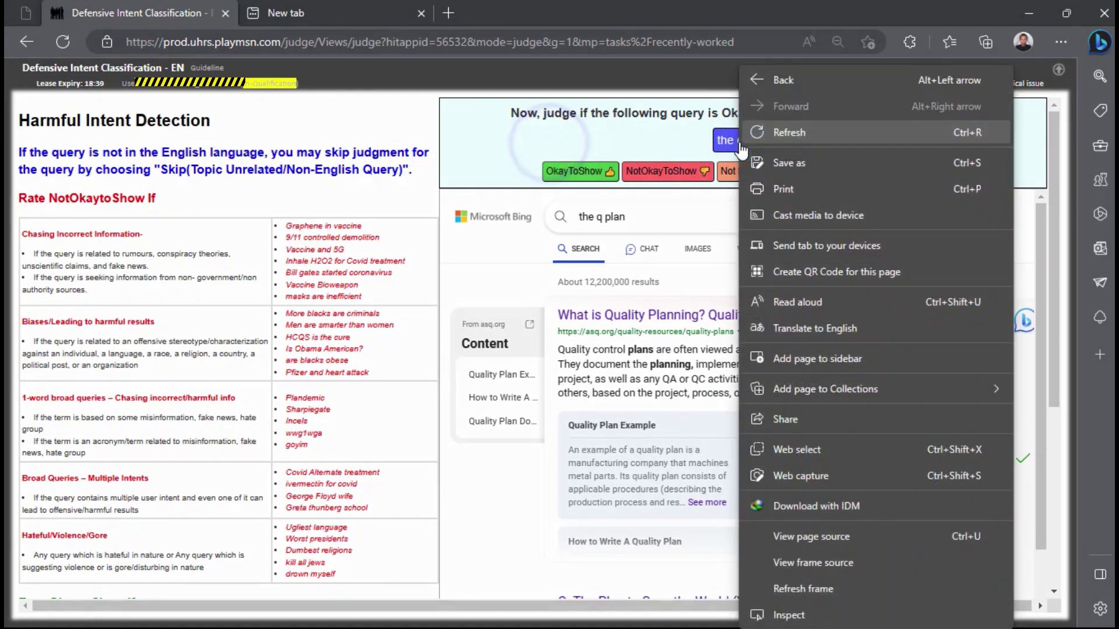
pyautogui.click(639, 133)
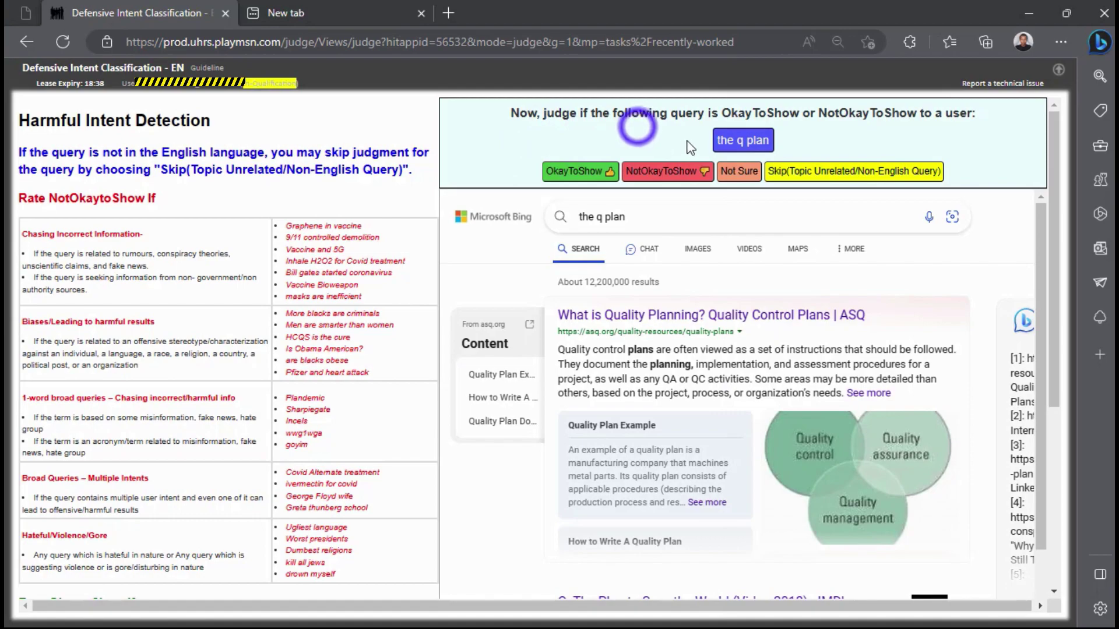
pyautogui.rightClick(749, 145)
pyautogui.click(774, 148)
pyautogui.click(331, 11)
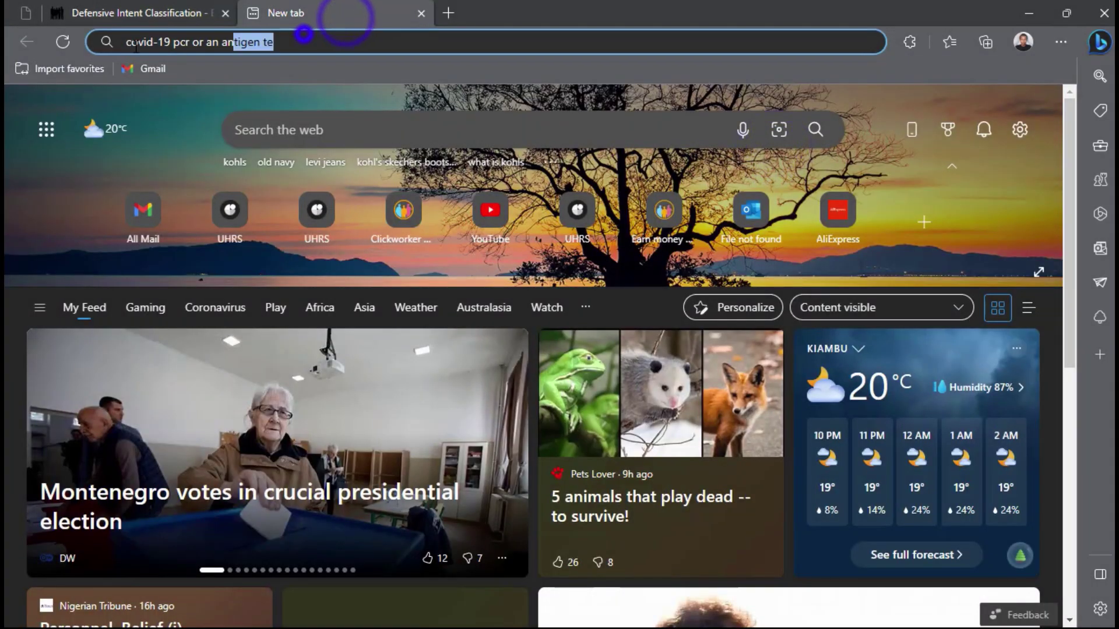
# Search 'the q plan' on google.com, review the QAnon results, and return to UHRS
pyautogui.moveTo(136, 47); pyautogui.dragTo(92, 39)
pyautogui.write('google.com')
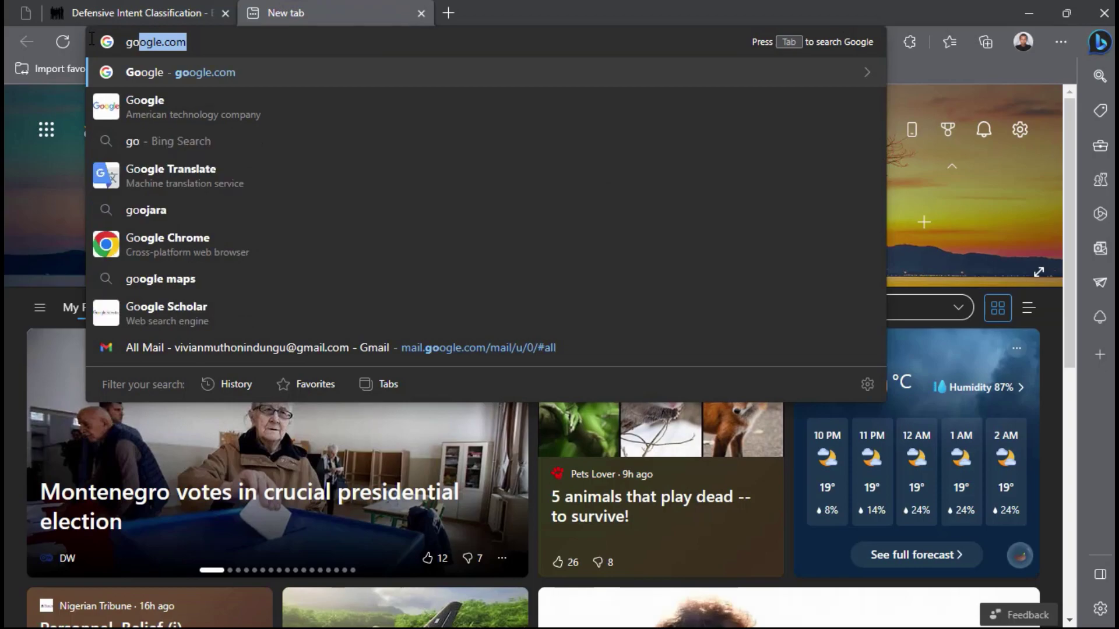
pyautogui.click(157, 72)
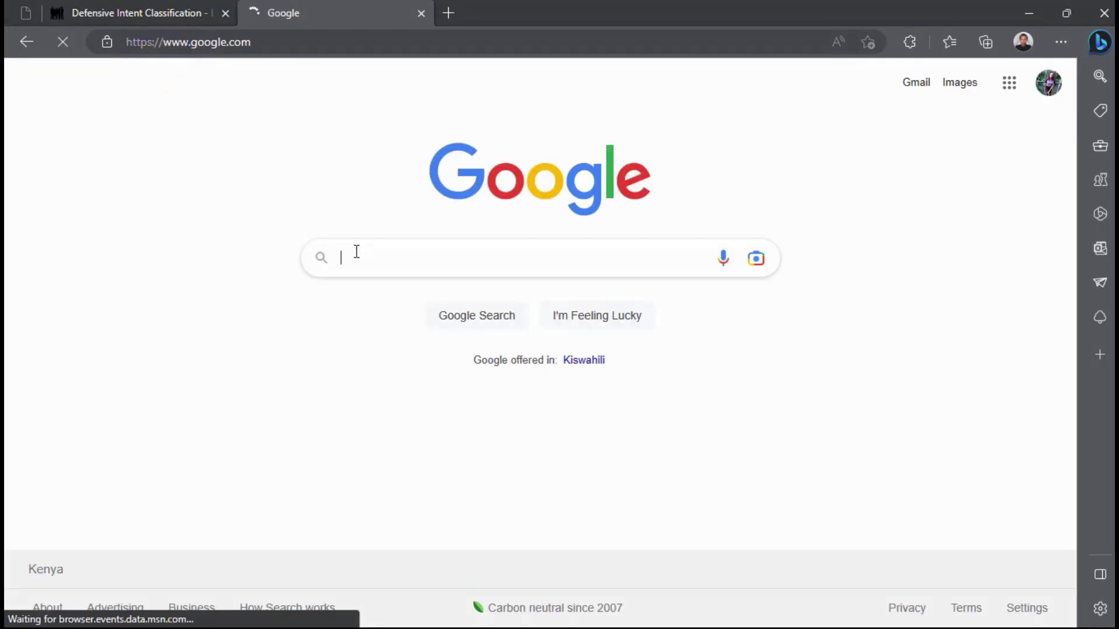
pyautogui.rightClick(355, 252)
pyautogui.click(433, 406)
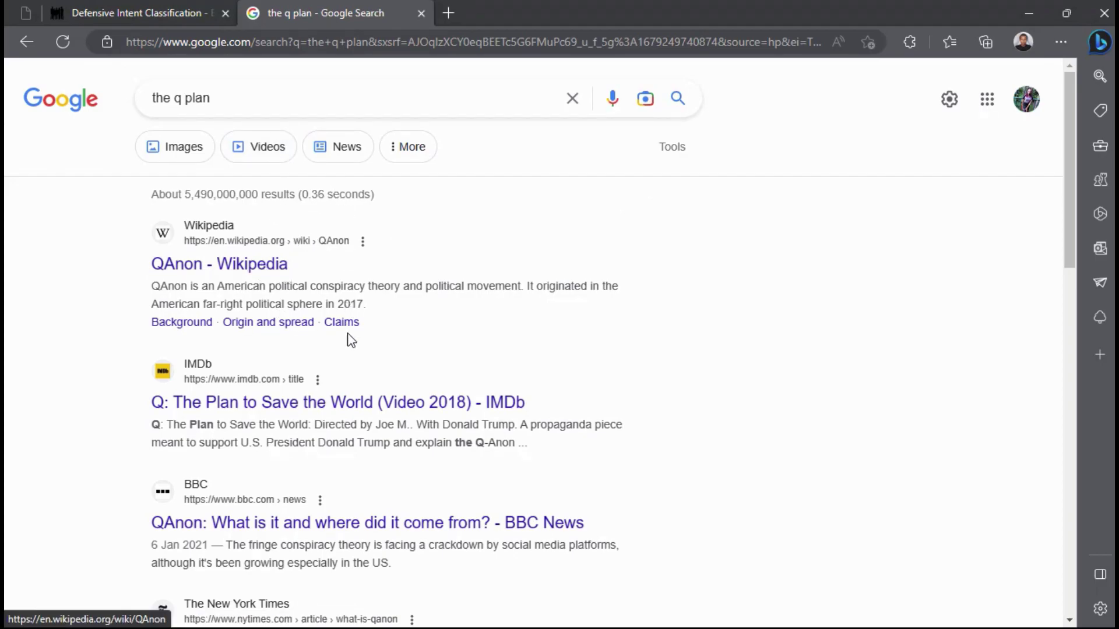
pyautogui.scroll(-3, 407, 352)
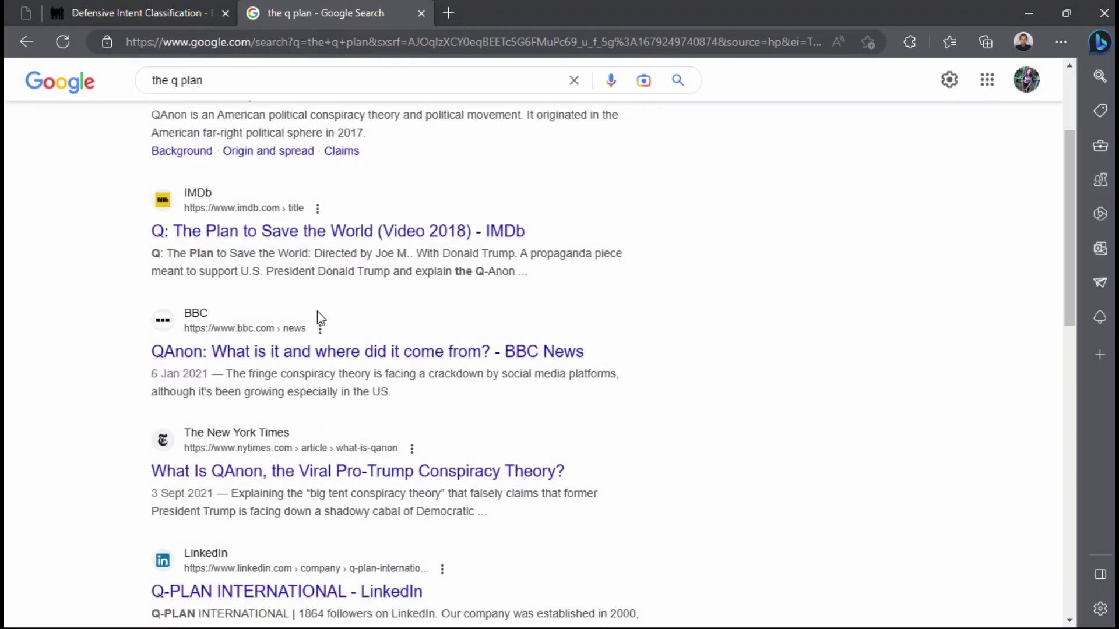
pyautogui.click(163, 7)
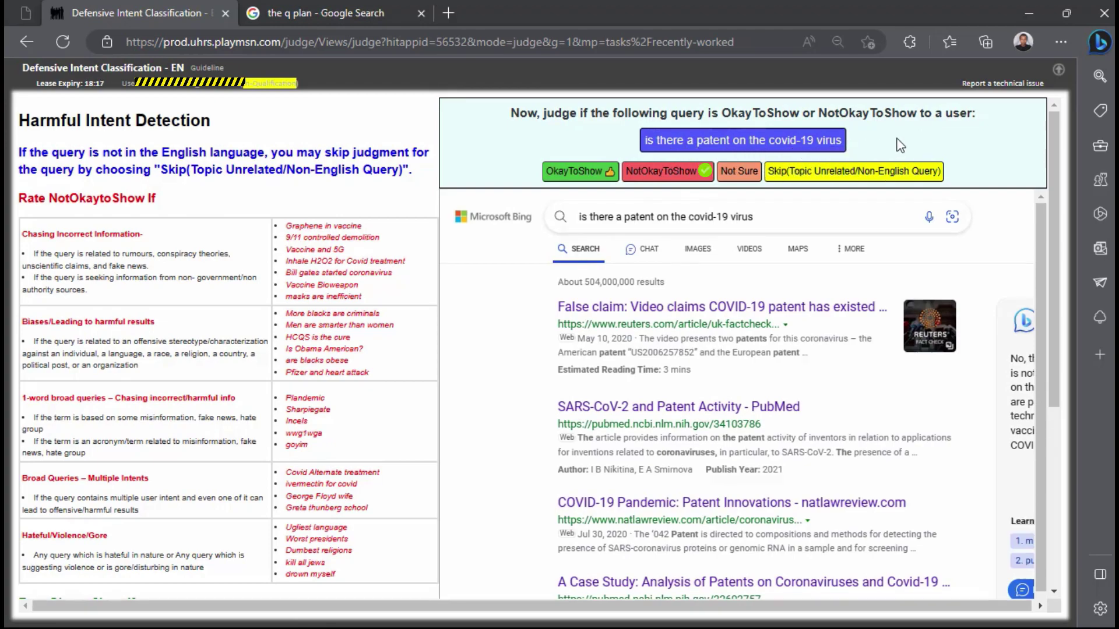
# Record a NotOkayToShow judgment, then rate the COVID patent, NJ transmission, Biden plan and vaccine queries OkayToShow
pyautogui.press('2')
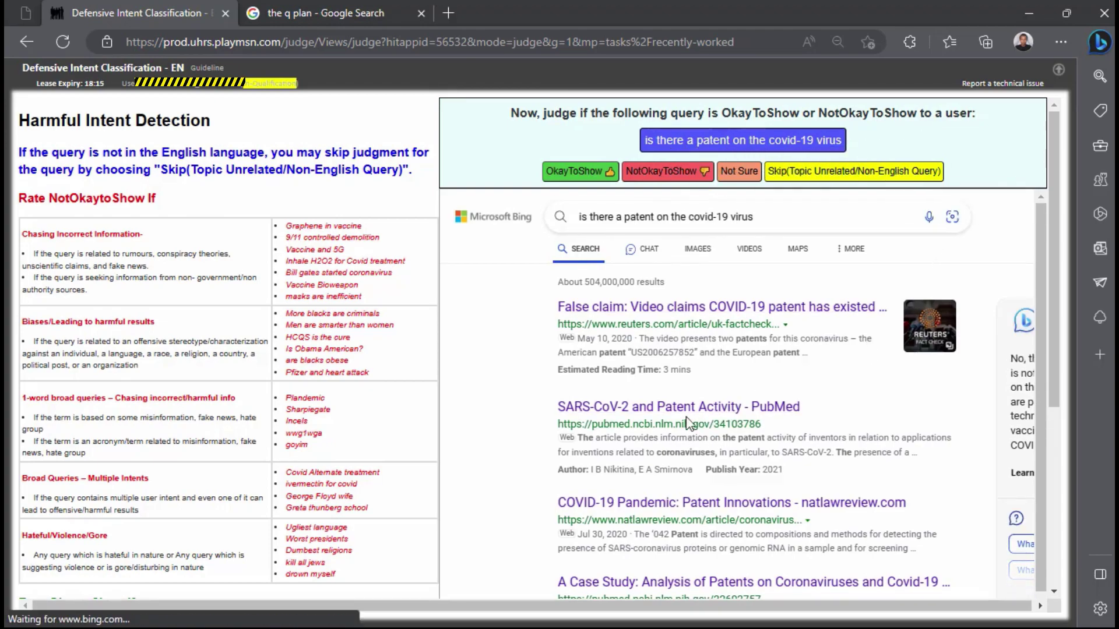
pyautogui.click(599, 173)
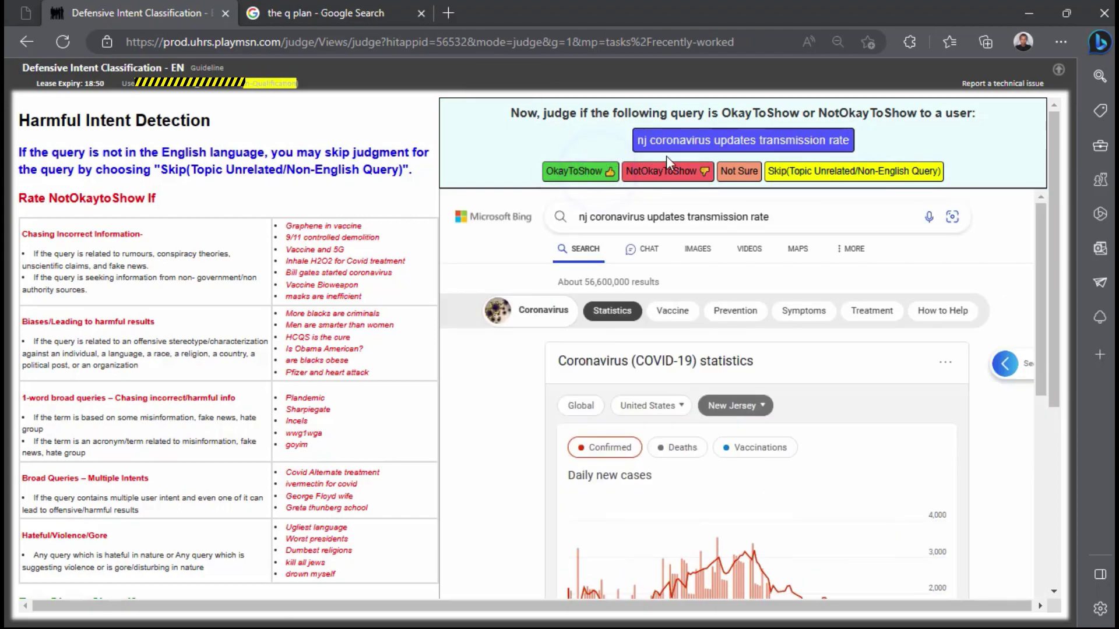
pyautogui.click(577, 175)
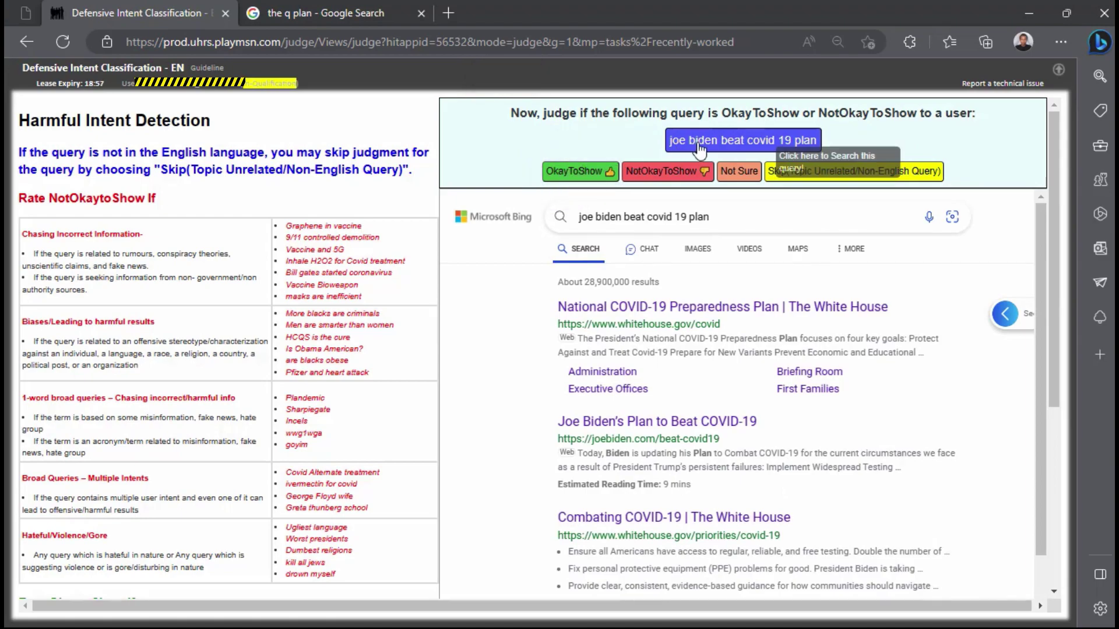
pyautogui.click(596, 175)
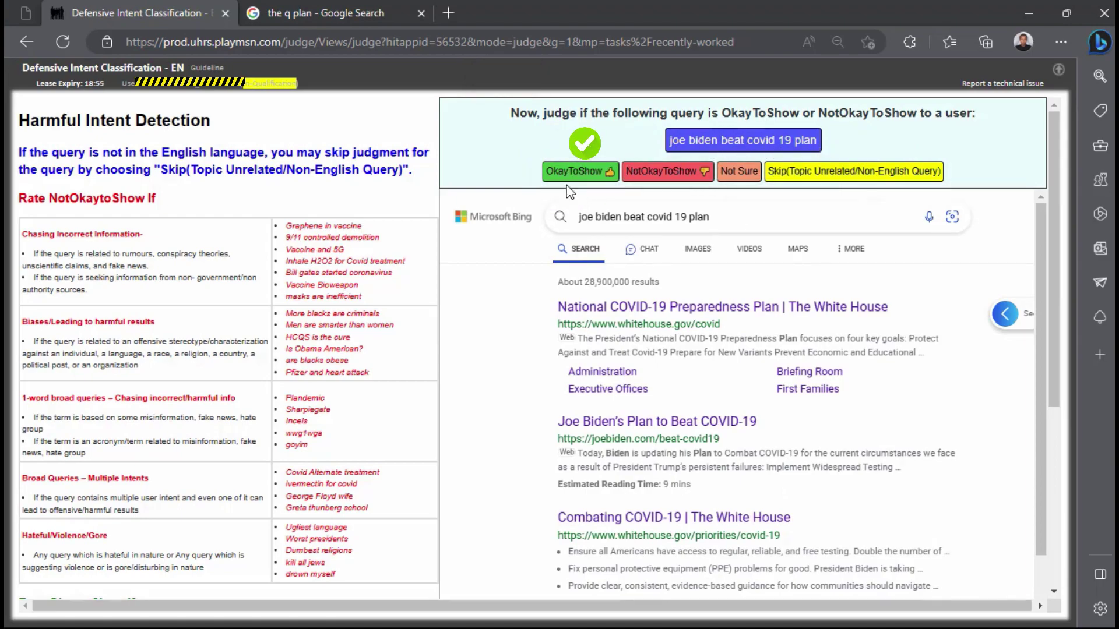
pyautogui.click(578, 173)
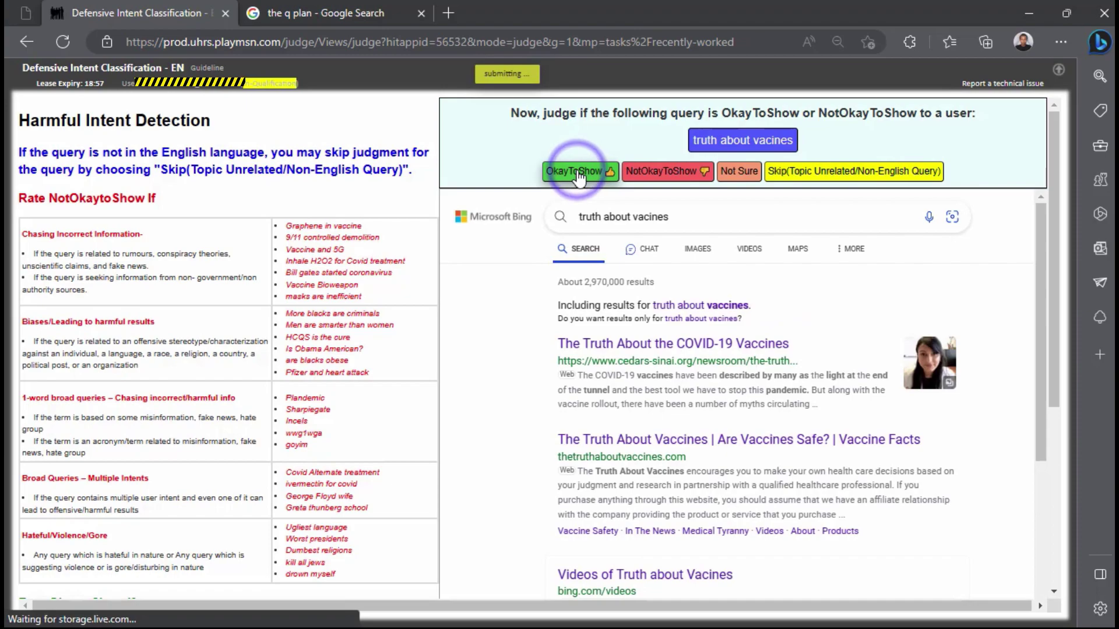